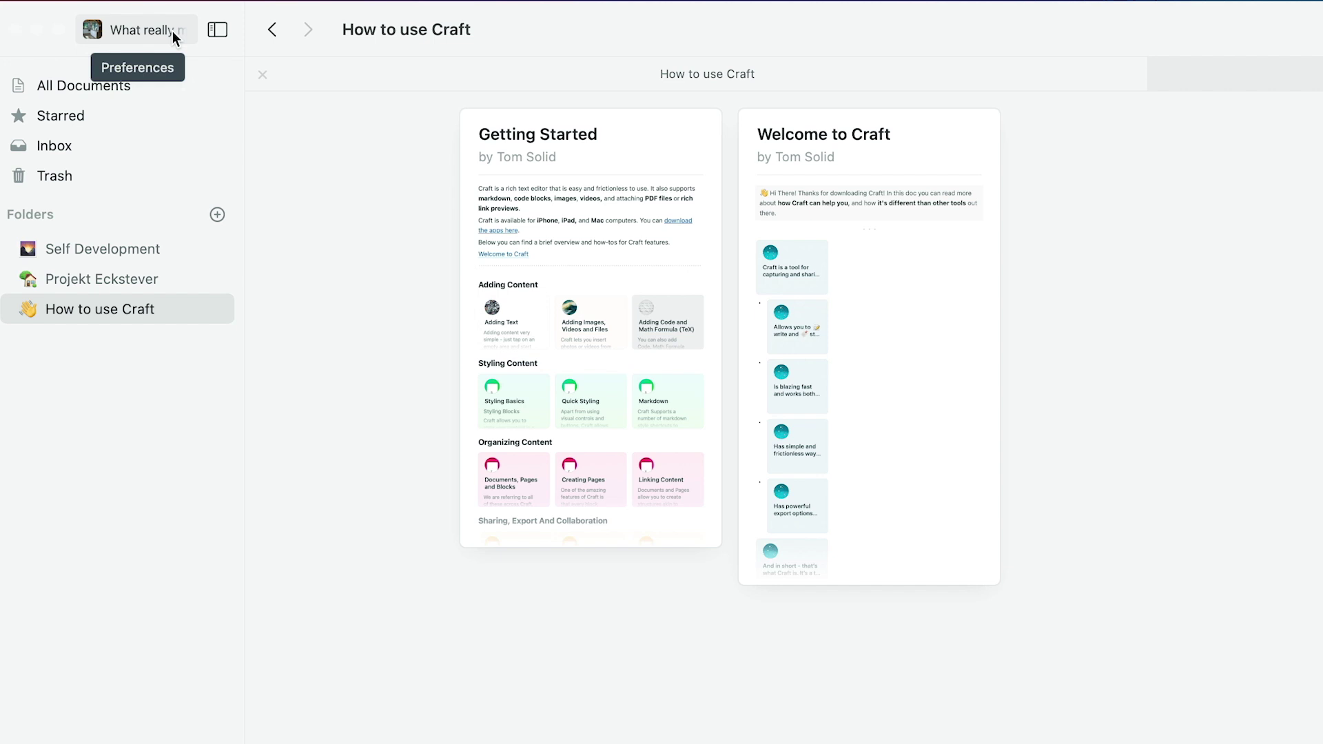
Step: Check the space list, then switch to the Projekt Eckstever folder
{"action": "left_click", "coordinate": [131, 30]}
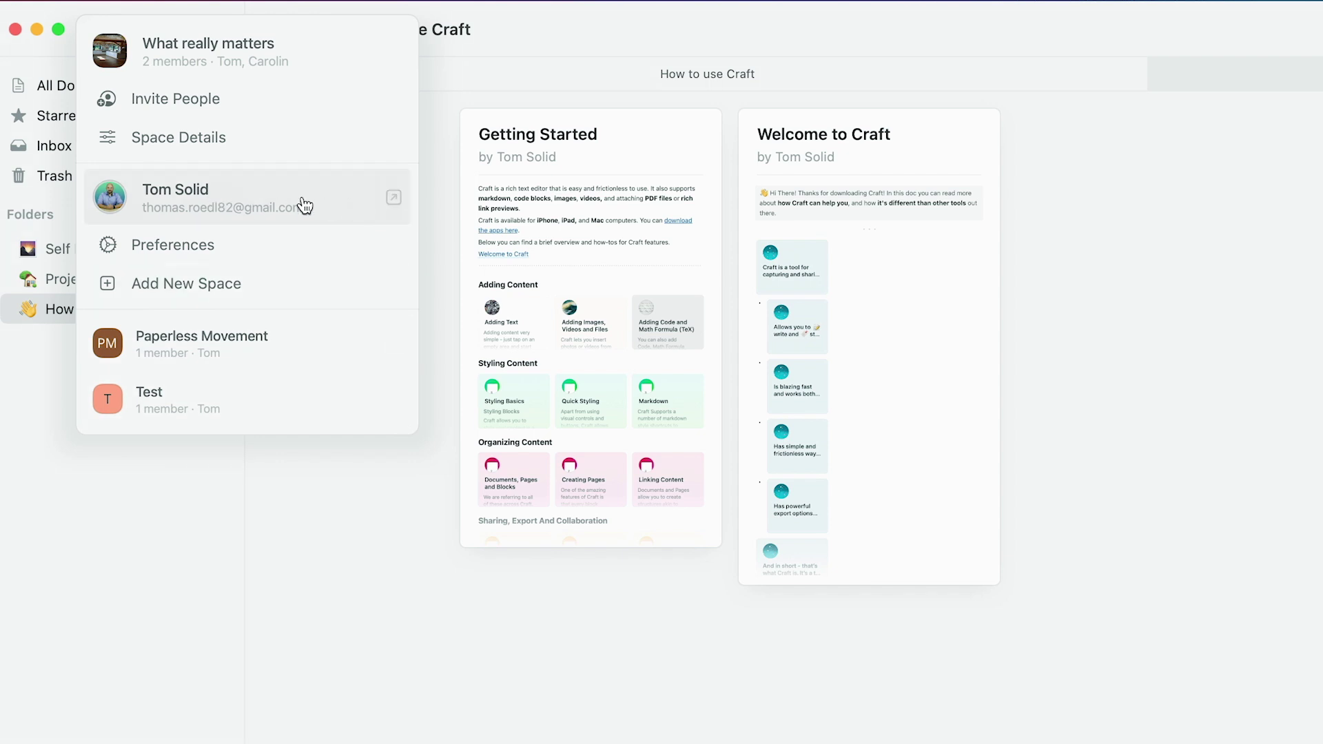
{"action": "left_click", "coordinate": [157, 280]}
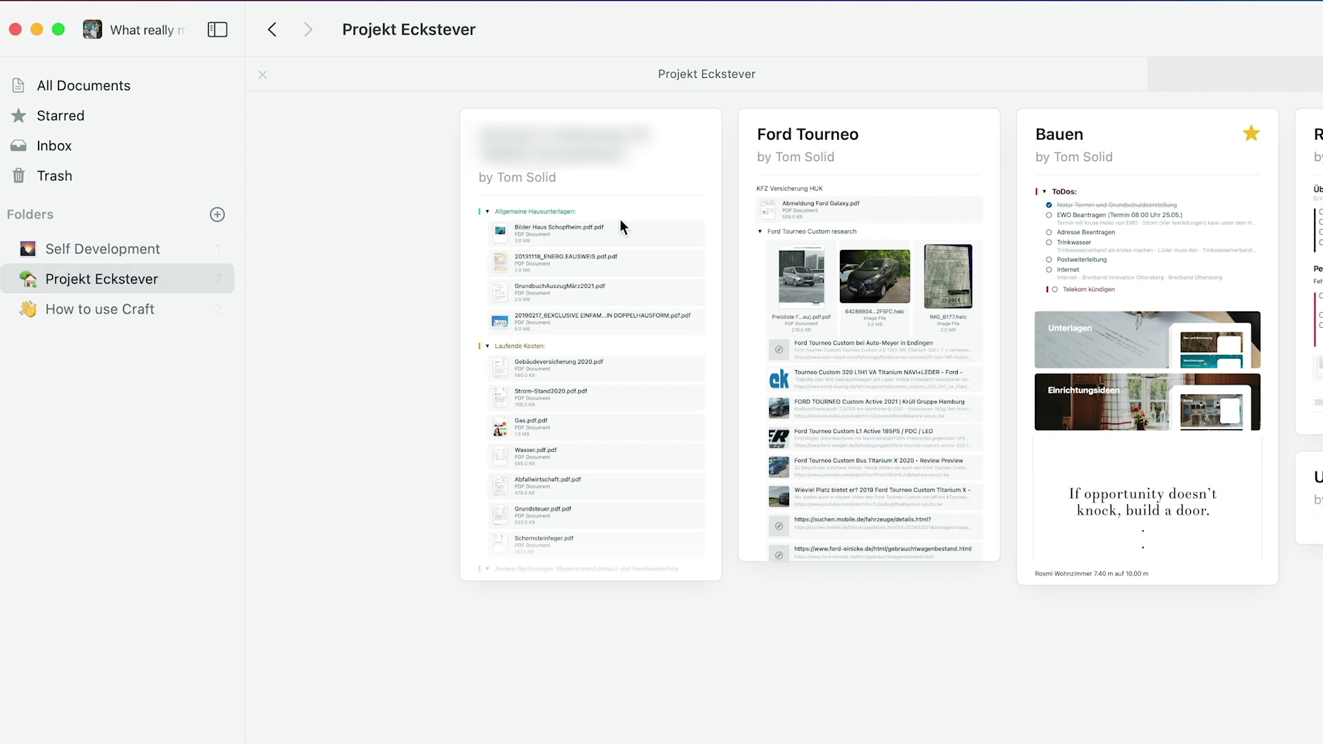
Step: Open the house papers document, collapse its Allgemeine Hausunterlagen and Andere Rechnungen lists, and return to the folder
{"action": "left_click", "coordinate": [590, 345]}
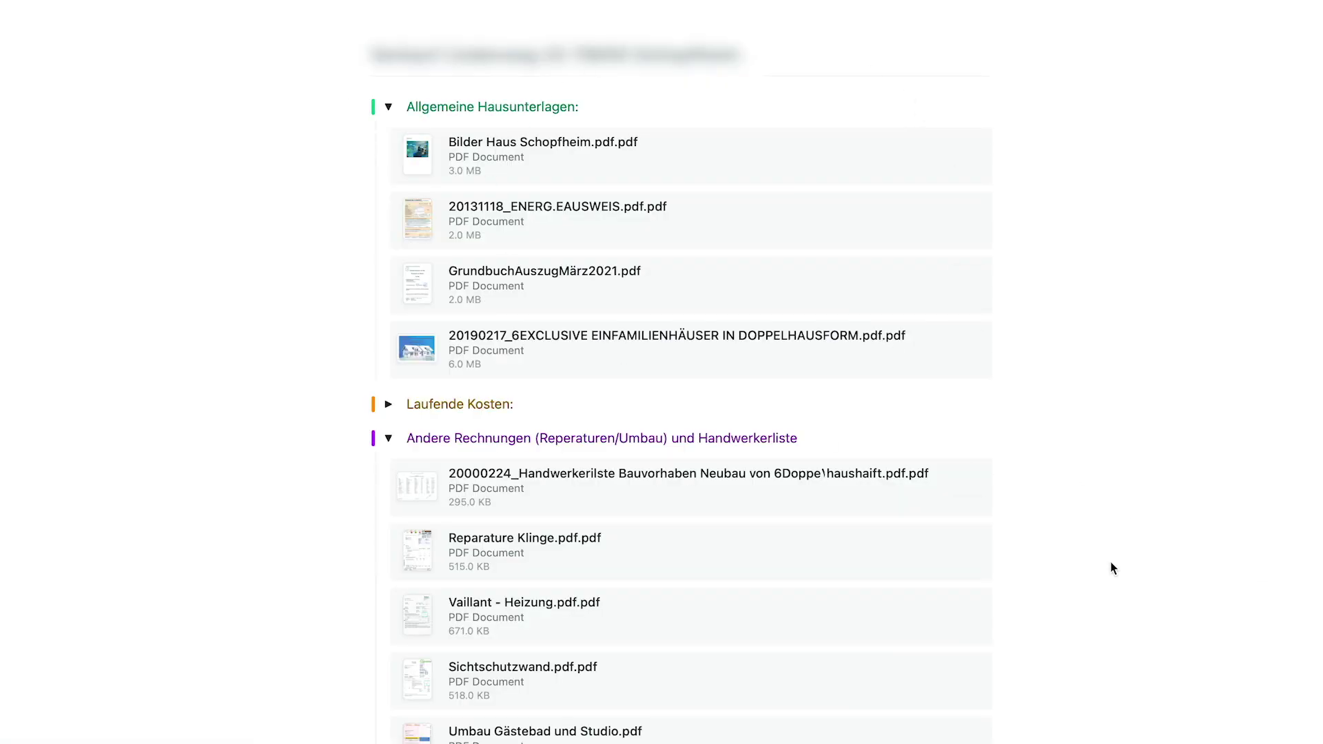
{"action": "left_click", "coordinate": [388, 107]}
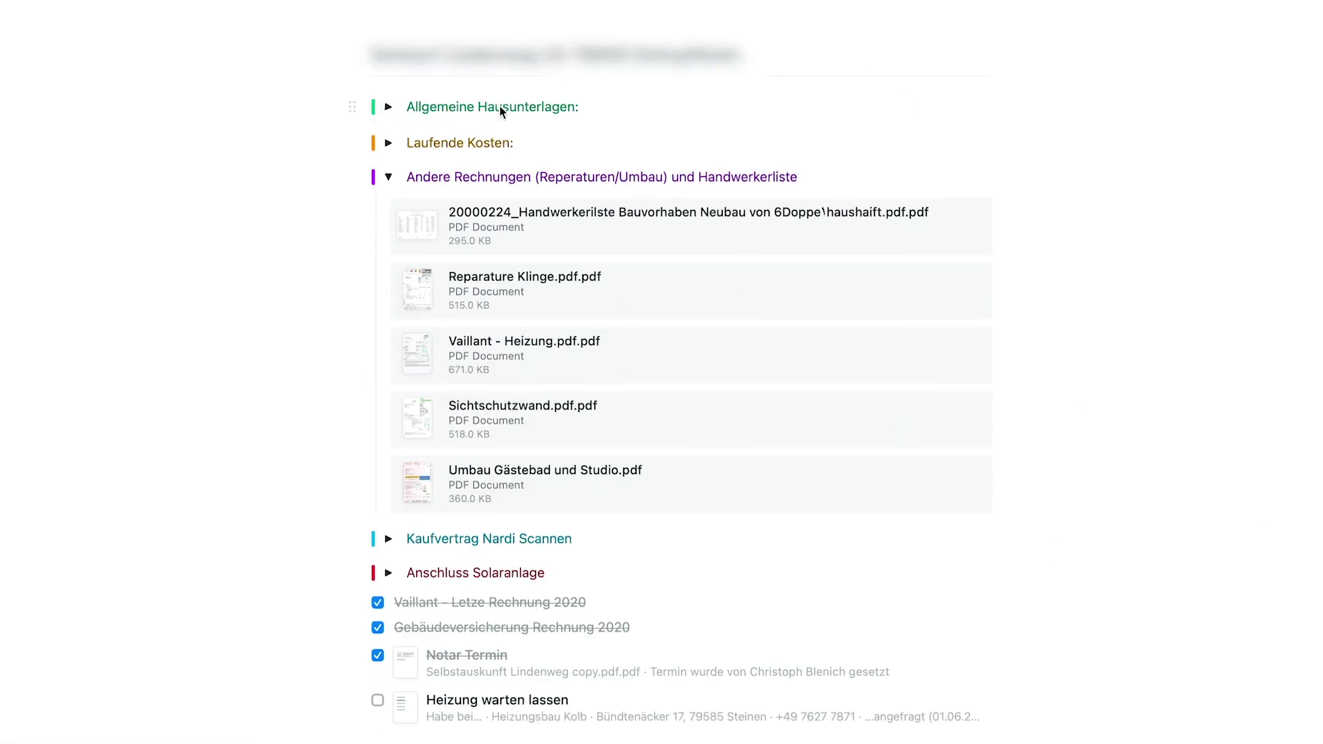
{"action": "left_click", "coordinate": [389, 175]}
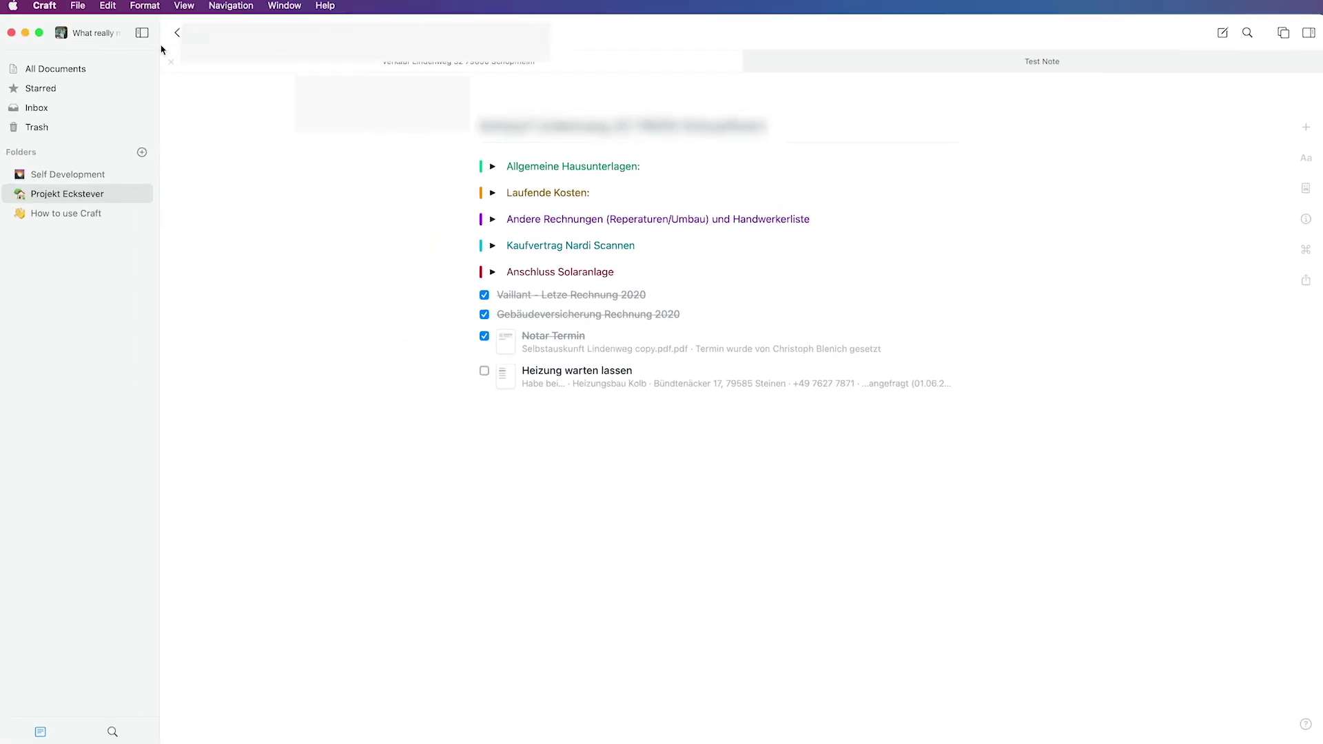
{"action": "left_click", "coordinate": [79, 198]}
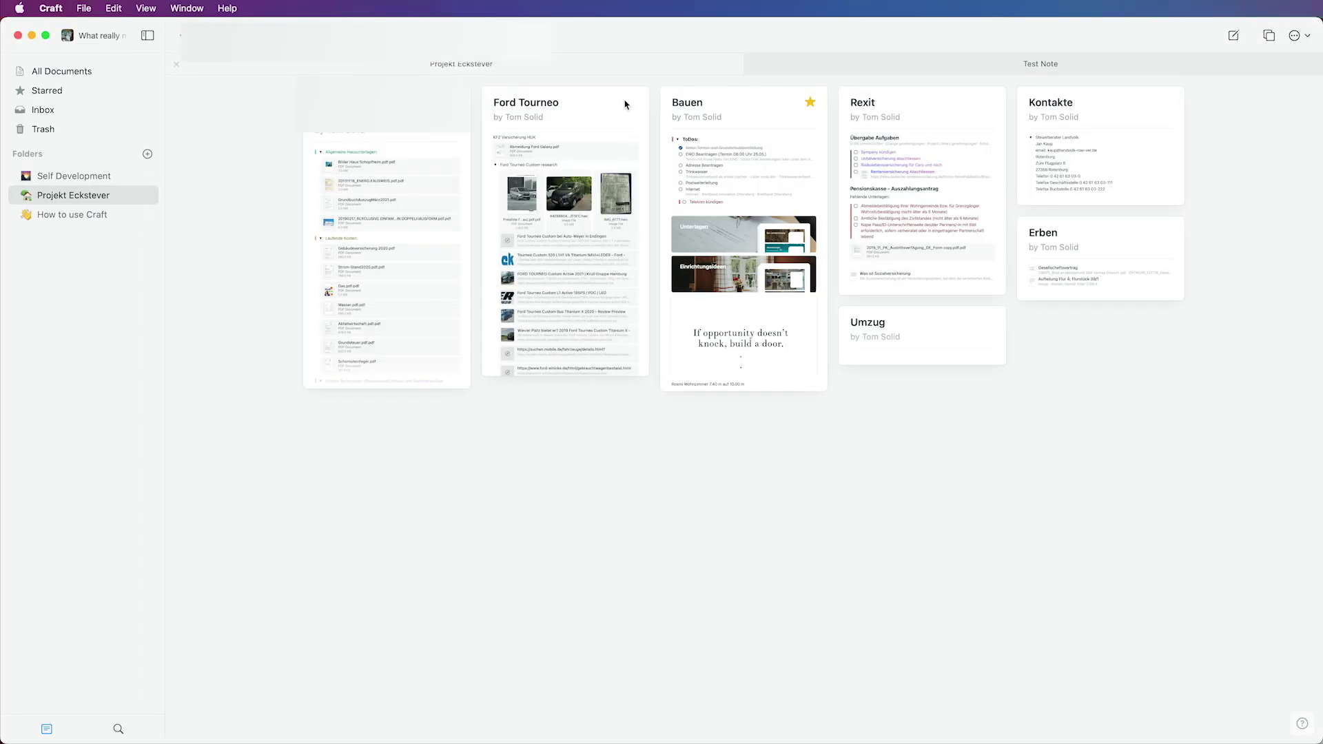
Step: Browse the Bauen document, collapsing and re-expanding its ToDos list and selecting the quote image
{"action": "left_click", "coordinate": [778, 117]}
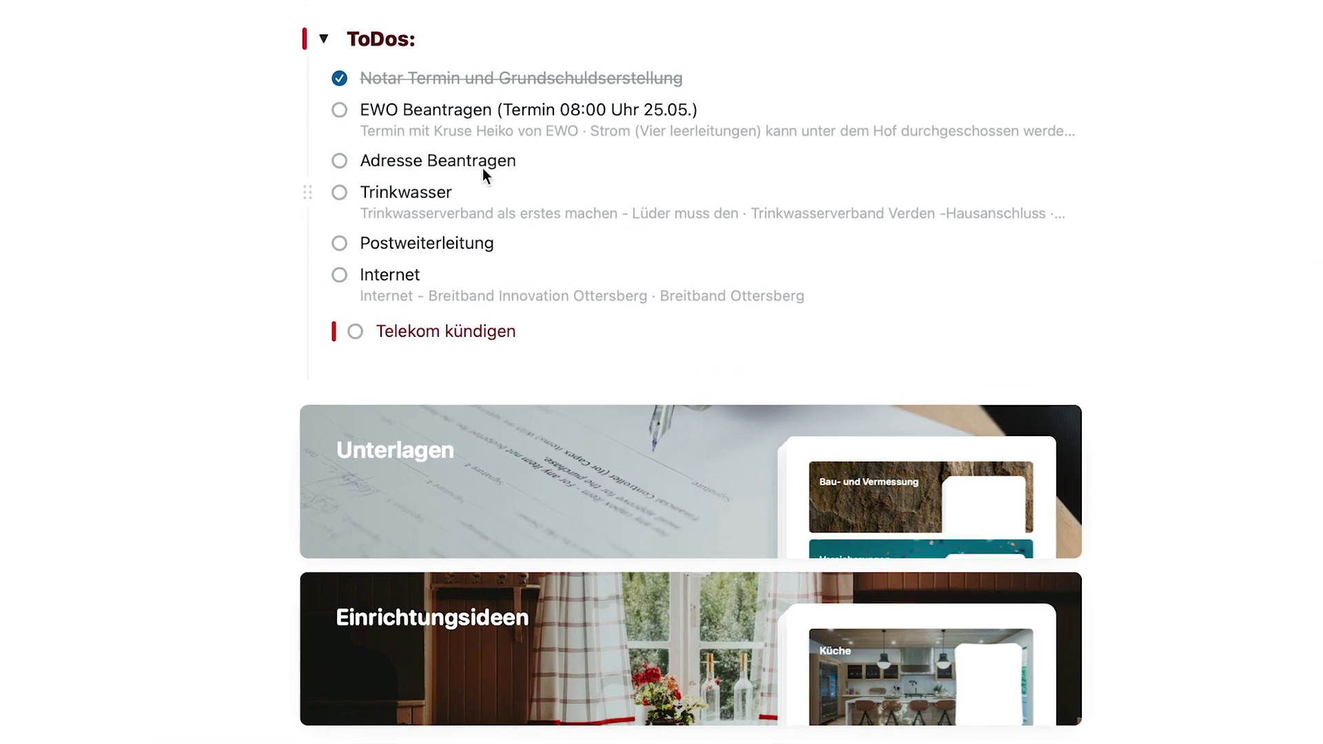
{"action": "left_click", "coordinate": [332, 41]}
{"action": "scroll", "coordinate": [751, 491], "scroll_direction": "down", "scroll_amount": 3}
{"action": "scroll", "coordinate": [747, 486], "scroll_direction": "up", "scroll_amount": 3}
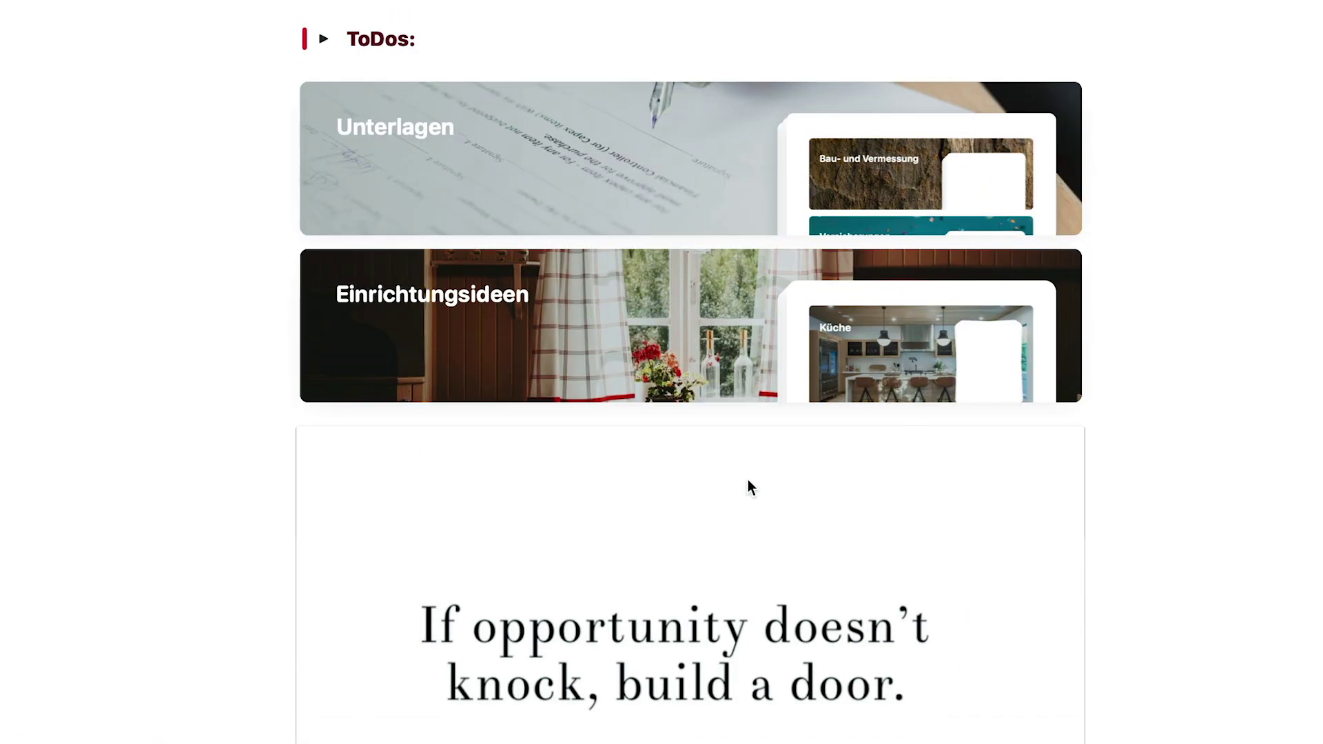
{"action": "scroll", "coordinate": [972, 654], "scroll_direction": "down", "scroll_amount": 3}
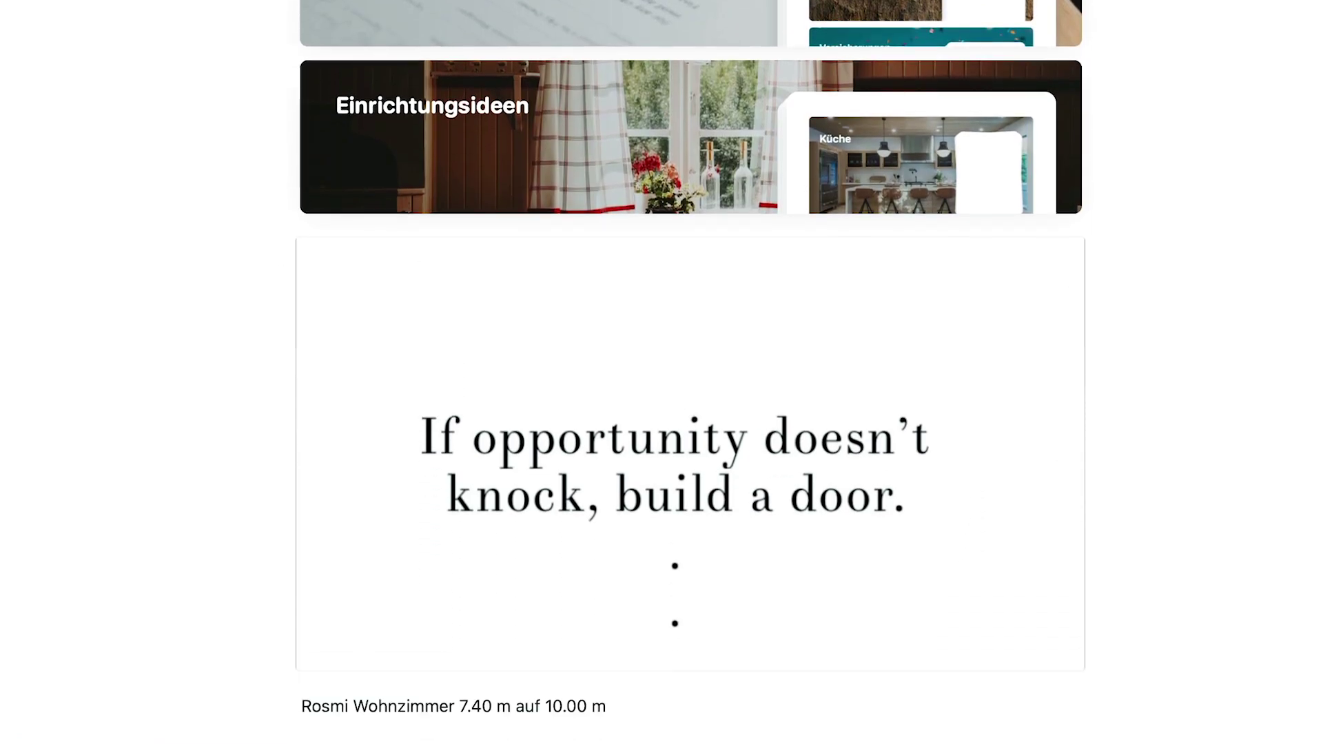
{"action": "left_click", "coordinate": [847, 422]}
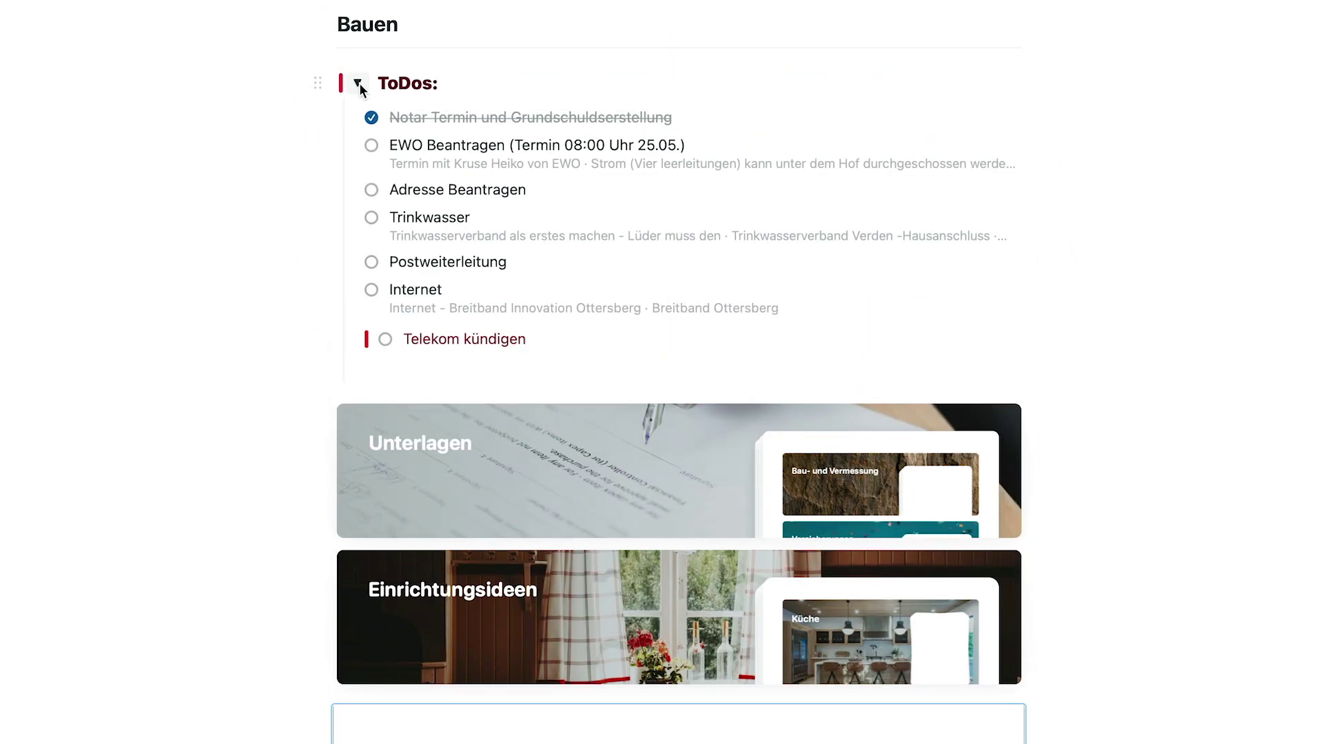
{"action": "left_click", "coordinate": [357, 83]}
Step: Look through the Unterlagen and Bau- und Vermessung pages, then switch to the personal space
{"action": "left_click", "coordinate": [665, 199]}
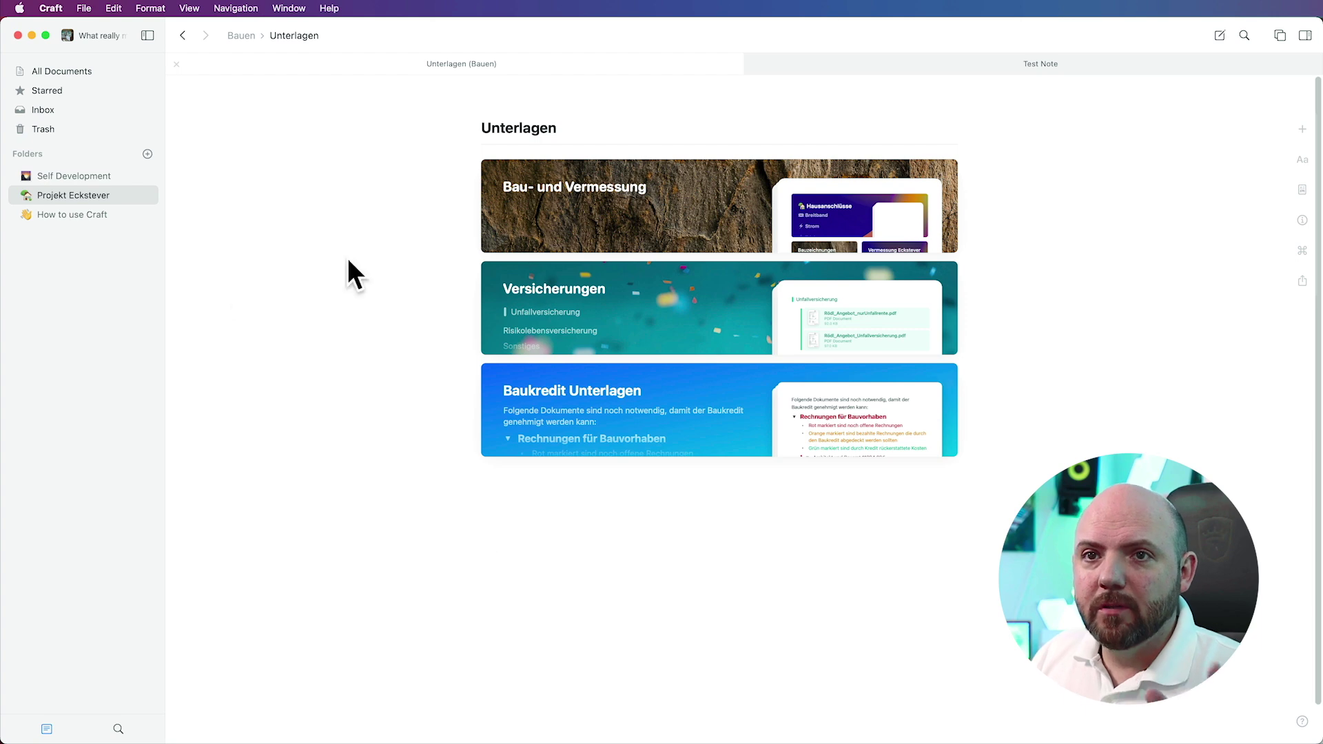
{"action": "left_click", "coordinate": [955, 232]}
{"action": "scroll", "coordinate": [762, 552], "scroll_direction": "down", "scroll_amount": 5}
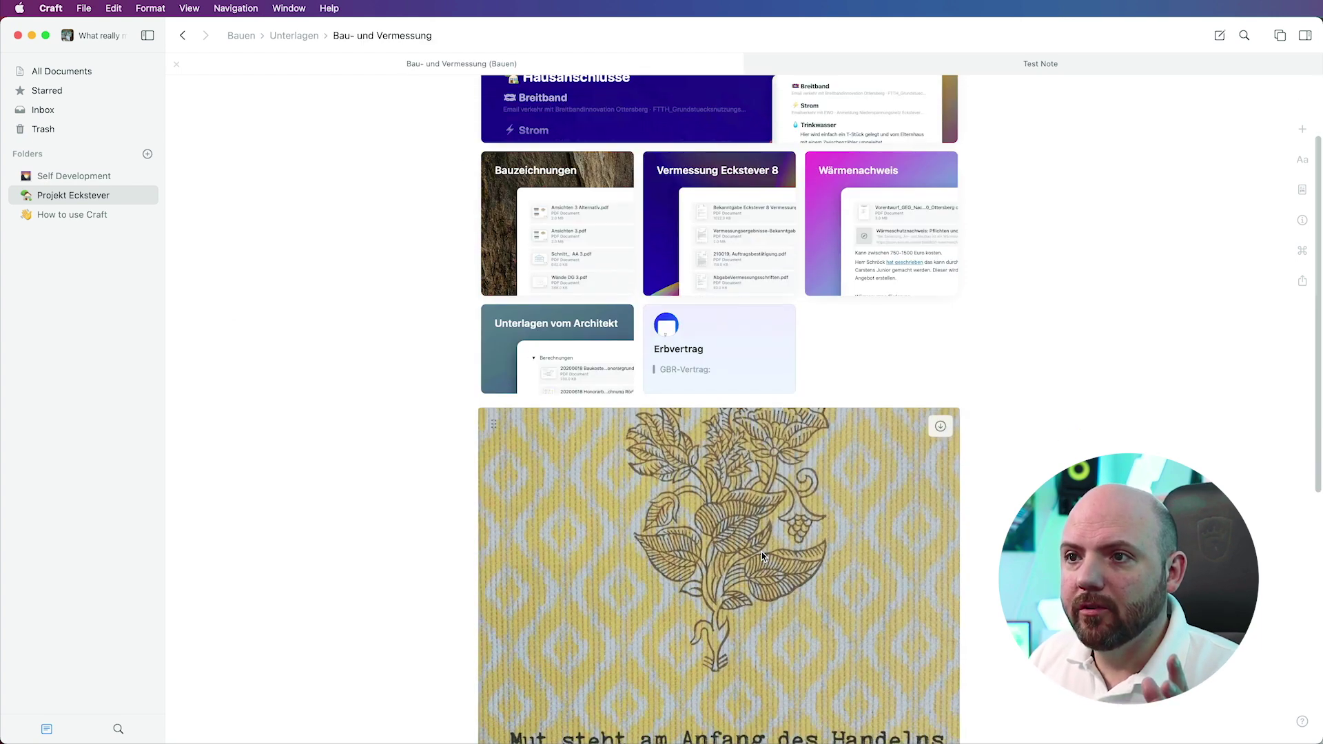
{"action": "scroll", "coordinate": [848, 549], "scroll_direction": "down", "scroll_amount": 1}
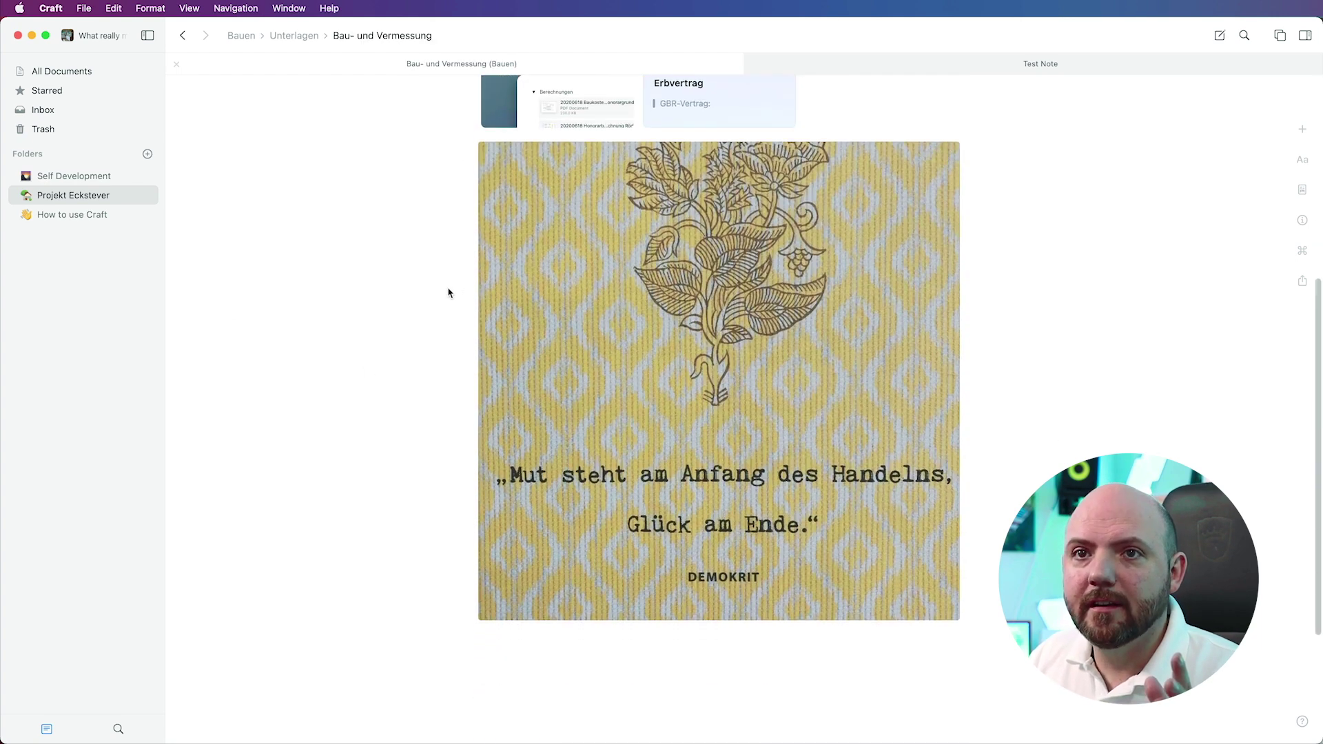
{"action": "left_click", "coordinate": [100, 36]}
{"action": "left_click", "coordinate": [131, 145]}
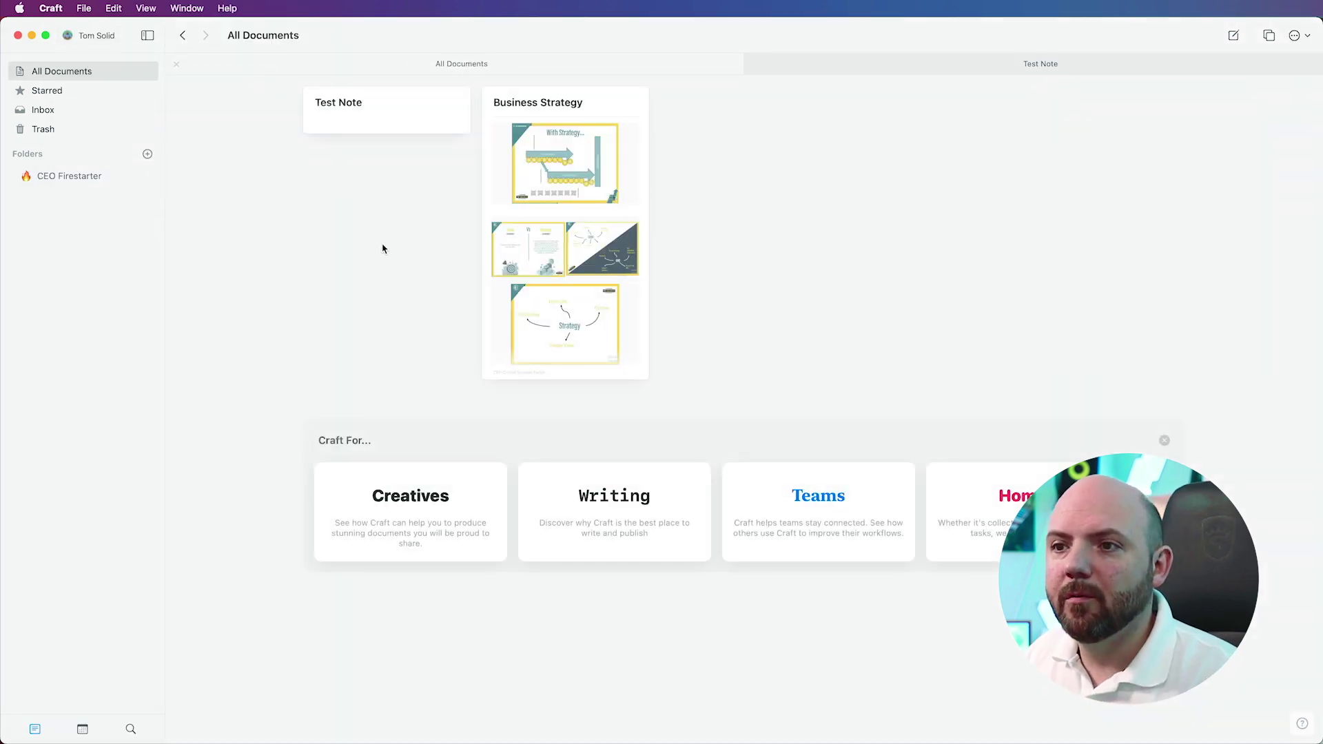
Step: Dismiss the Craft For panel and show the daily notes calendar, checking its preferences
{"action": "left_click", "coordinate": [1164, 440]}
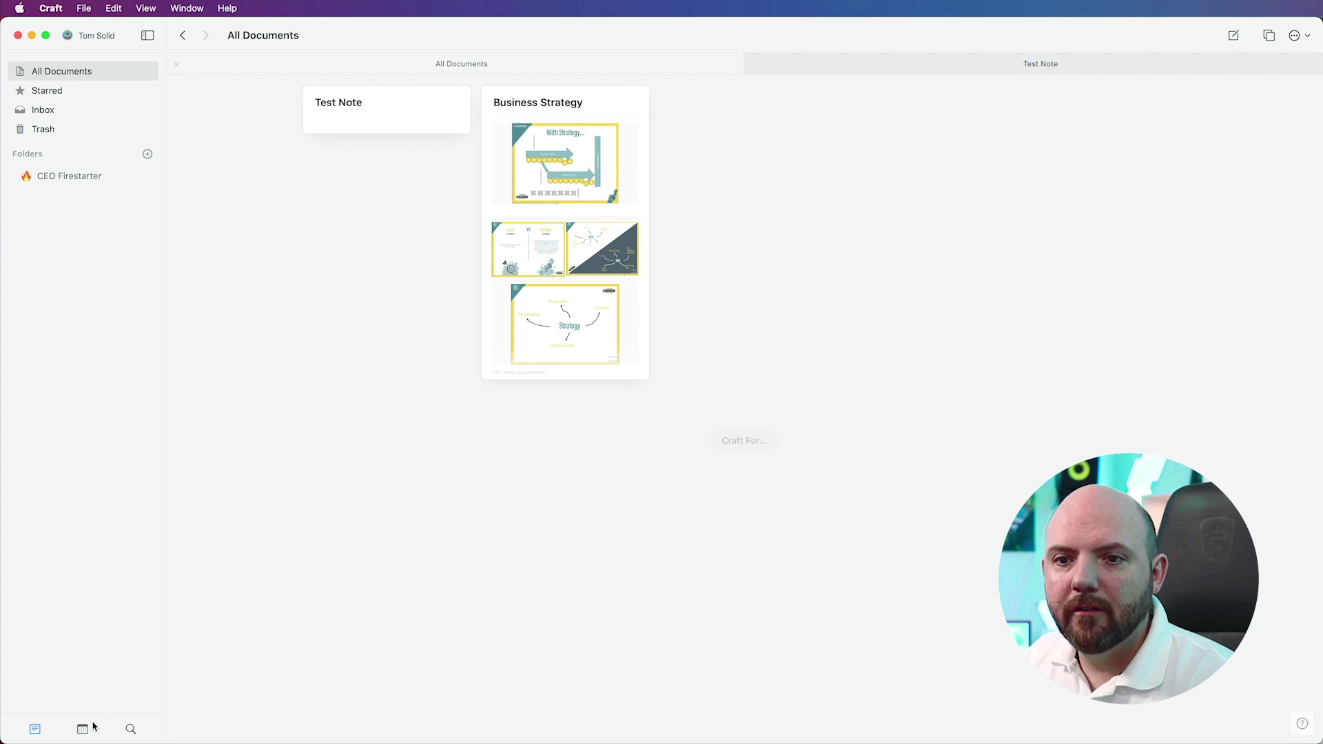
{"action": "left_click", "coordinate": [82, 729]}
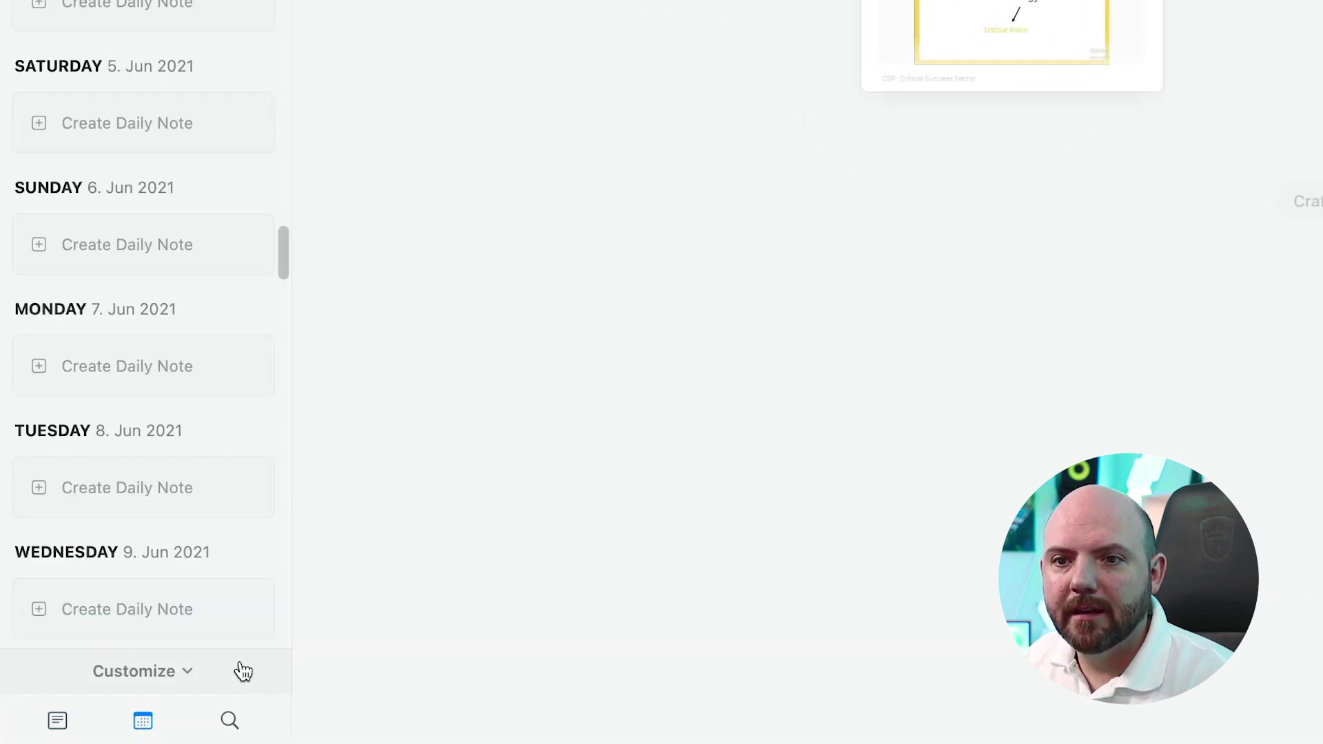
{"action": "left_click", "coordinate": [190, 683]}
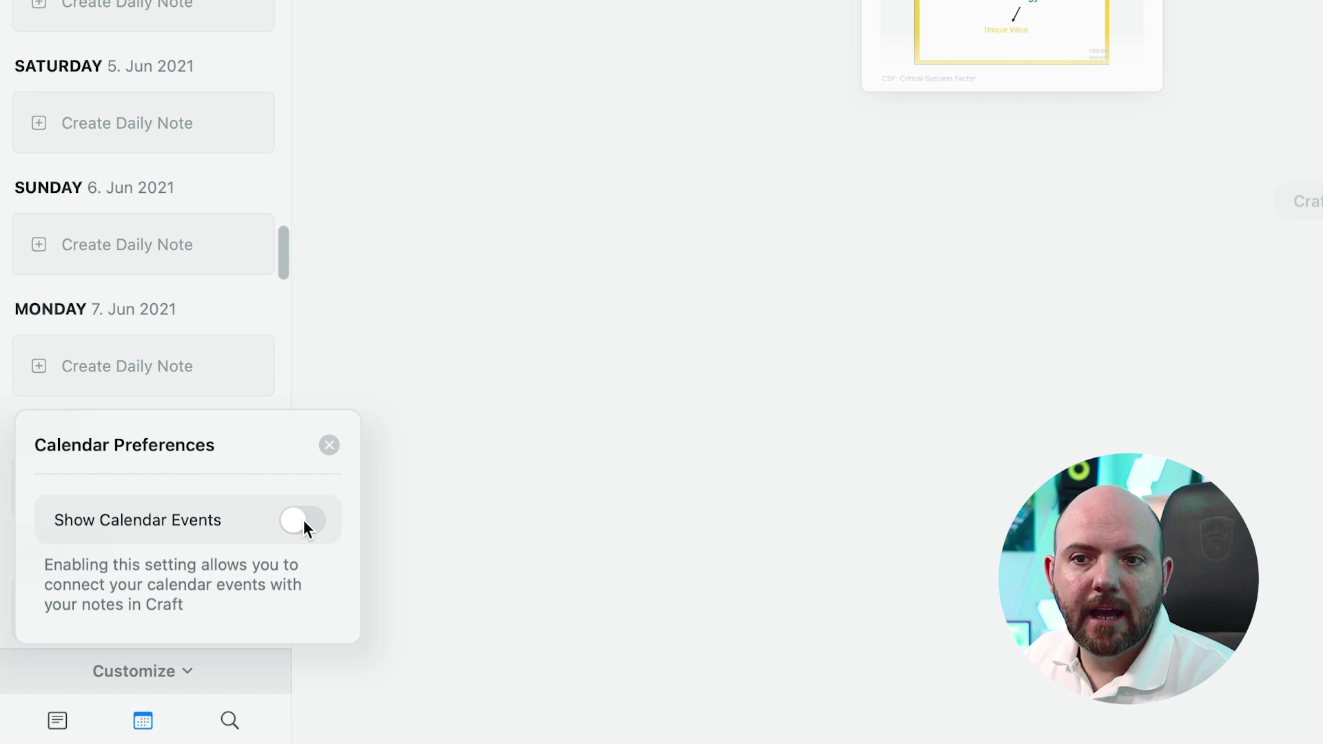
{"action": "left_click", "coordinate": [160, 671]}
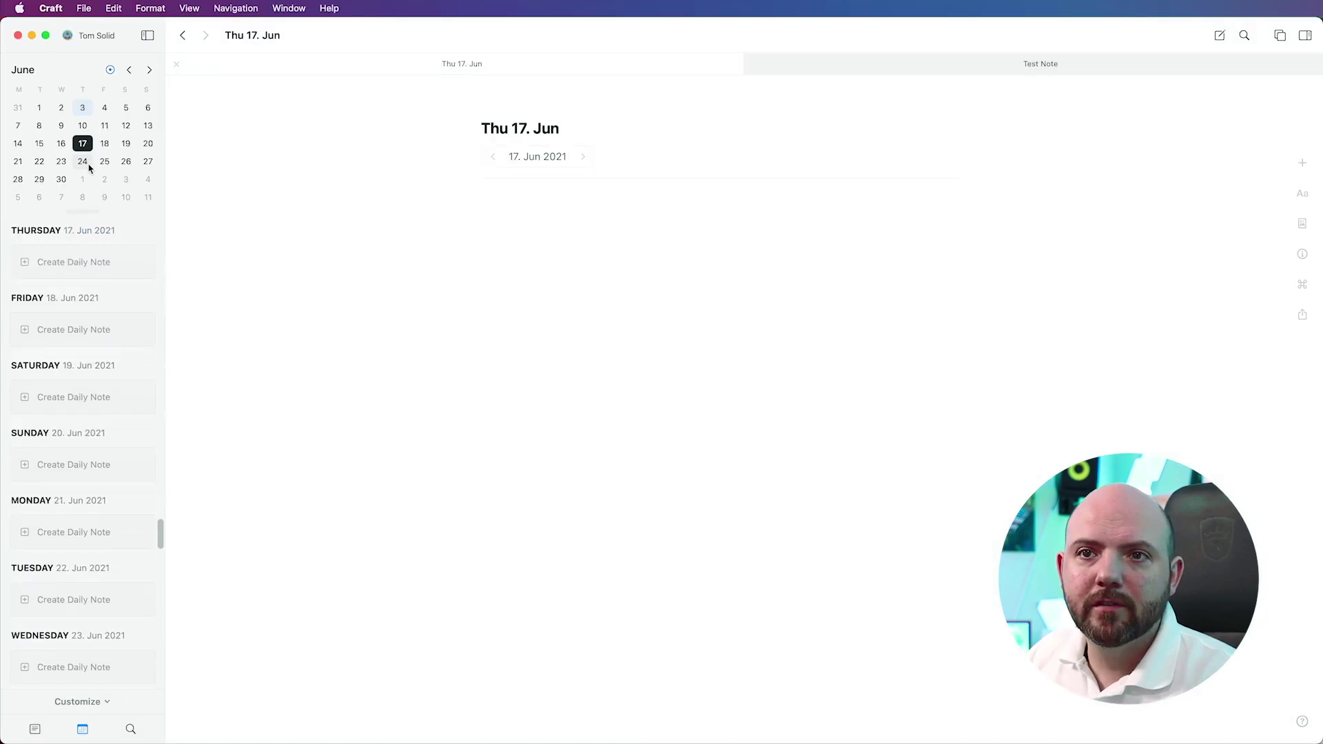
Step: Move through the 24, 25 and 10 June and today's notes, ending on Thursday 24 June
{"action": "left_click", "coordinate": [83, 162]}
{"action": "left_click", "coordinate": [106, 164]}
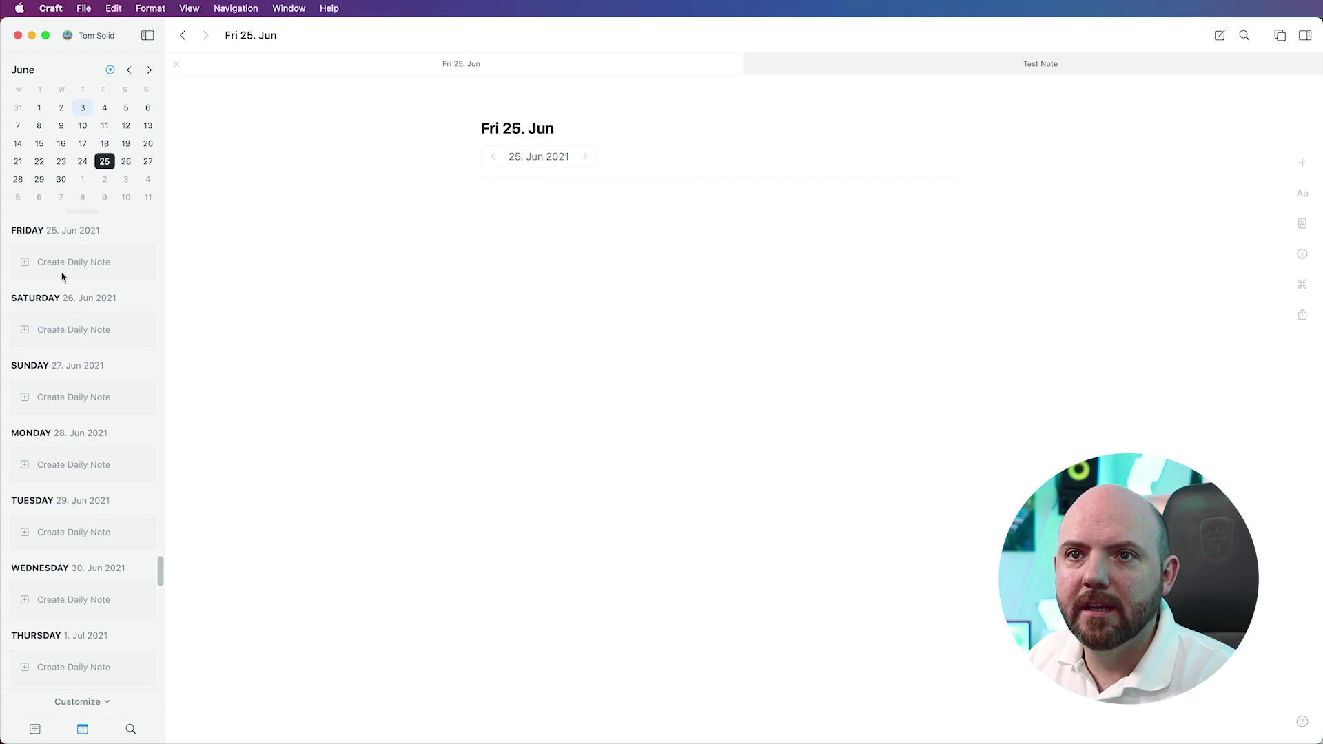
{"action": "left_click", "coordinate": [83, 125]}
{"action": "left_click", "coordinate": [83, 108]}
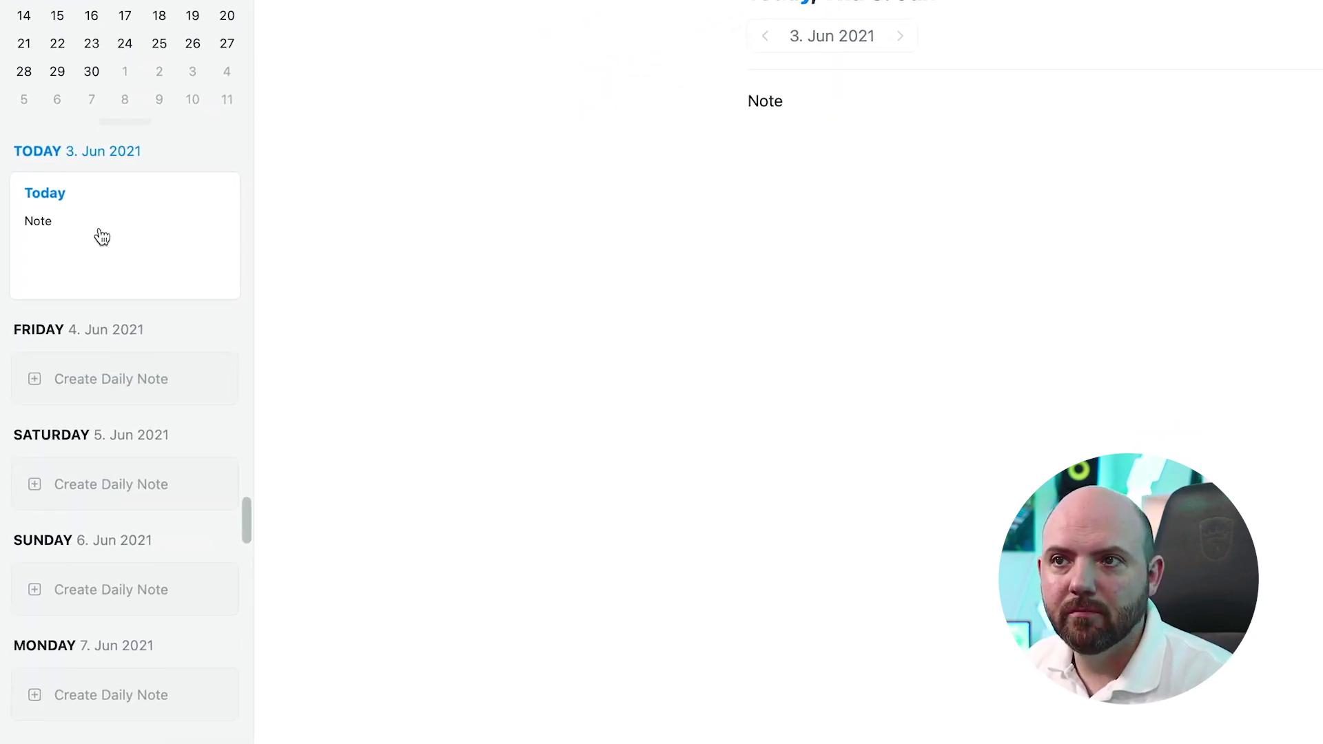
{"action": "left_click", "coordinate": [125, 44]}
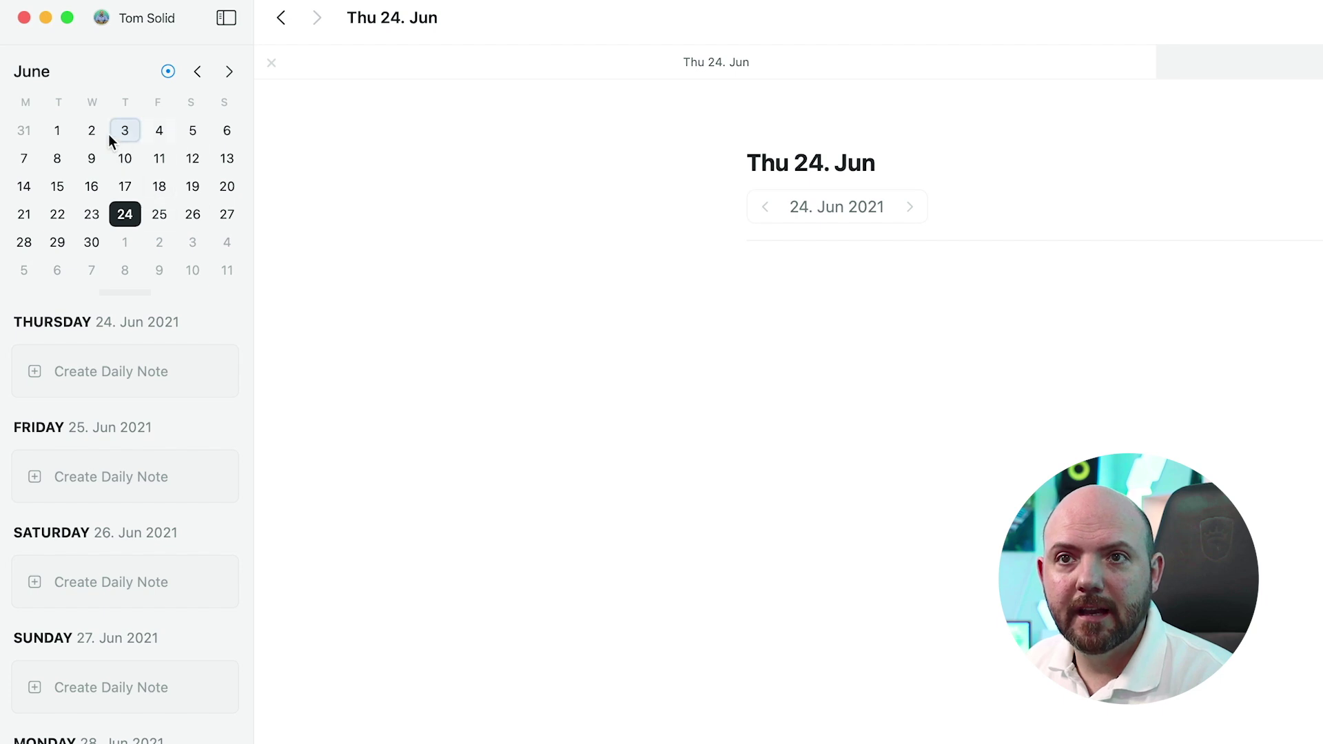
Step: Create the 24 June daily note, then browse to the 15 June note and start writing
{"action": "left_click", "coordinate": [898, 321]}
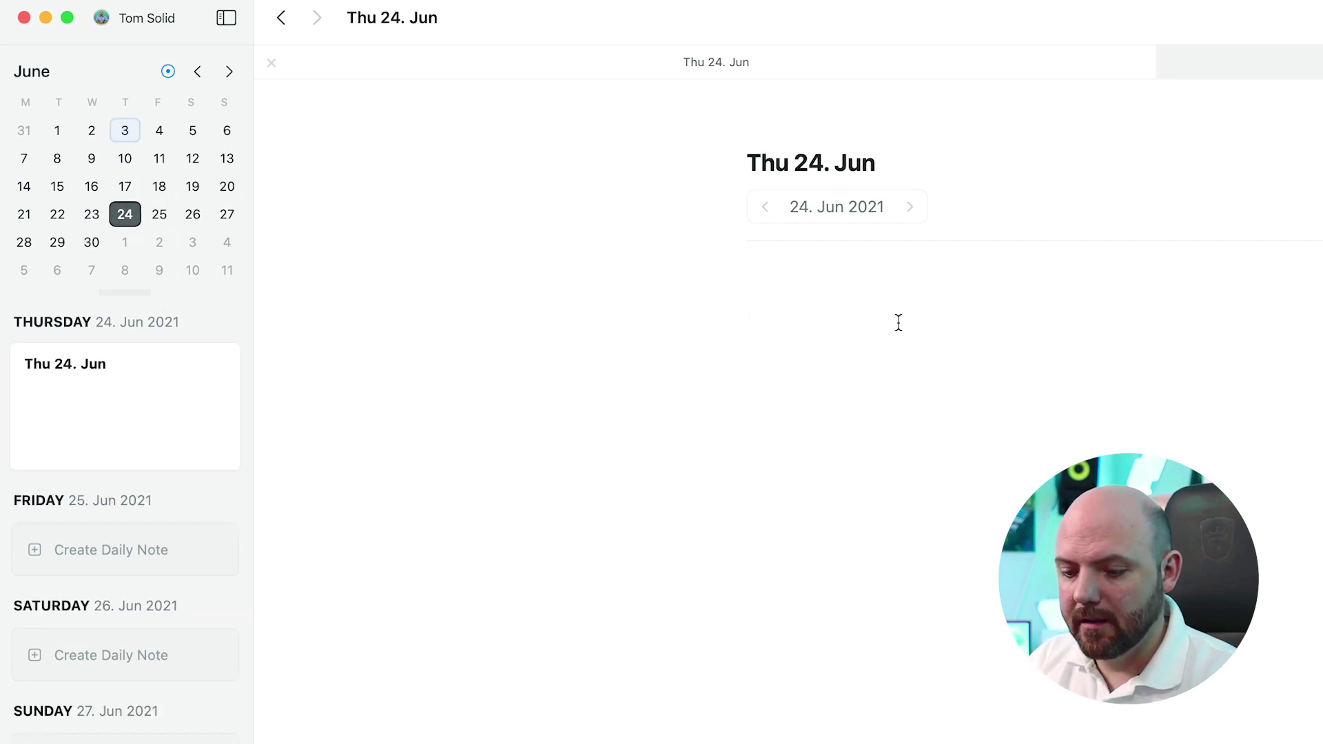
{"action": "left_click", "coordinate": [159, 214]}
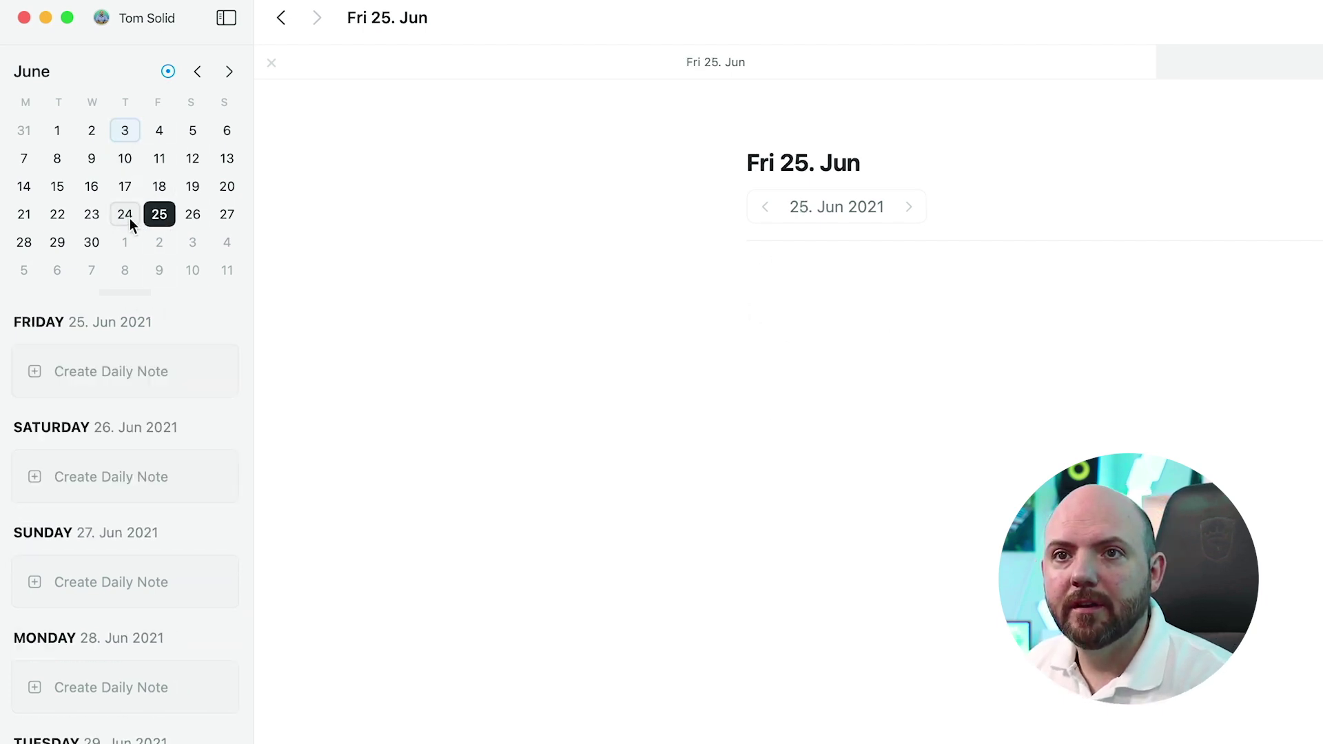
{"action": "left_click", "coordinate": [222, 161]}
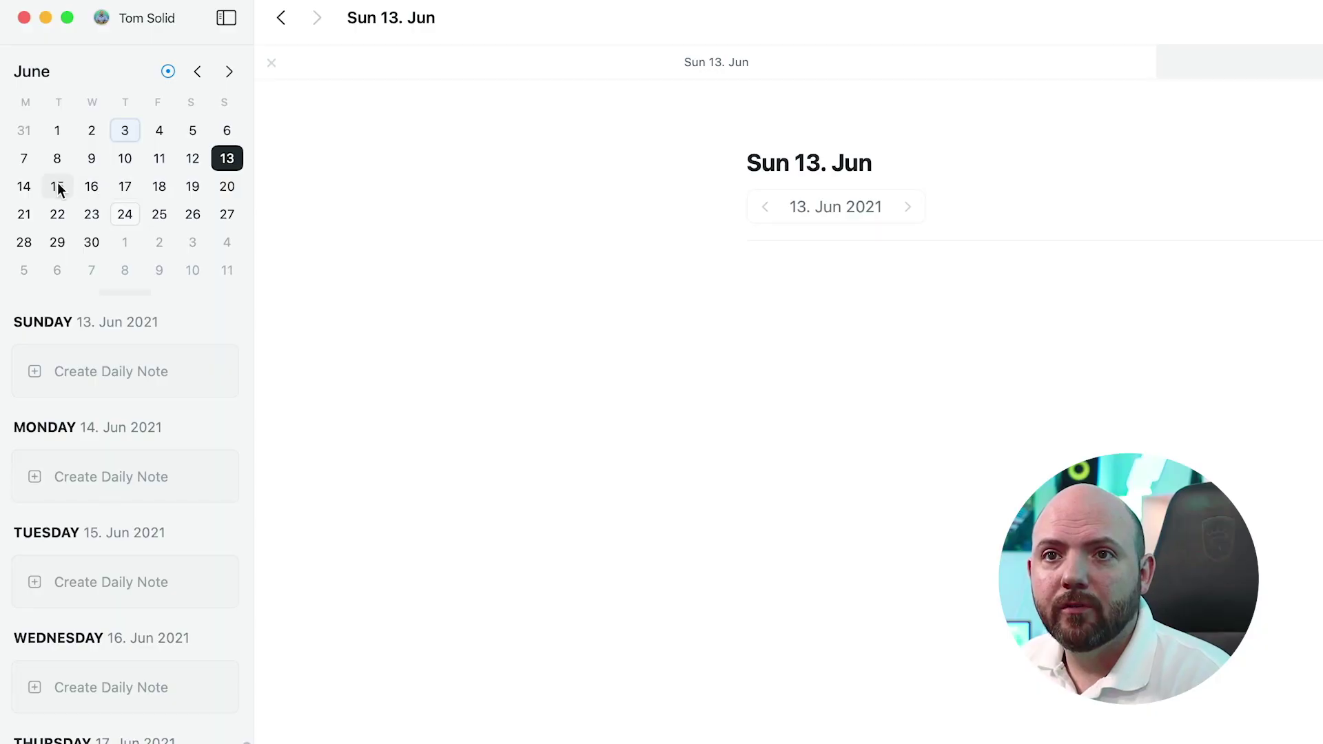
{"action": "left_click", "coordinate": [58, 186]}
{"action": "left_click", "coordinate": [997, 303]}
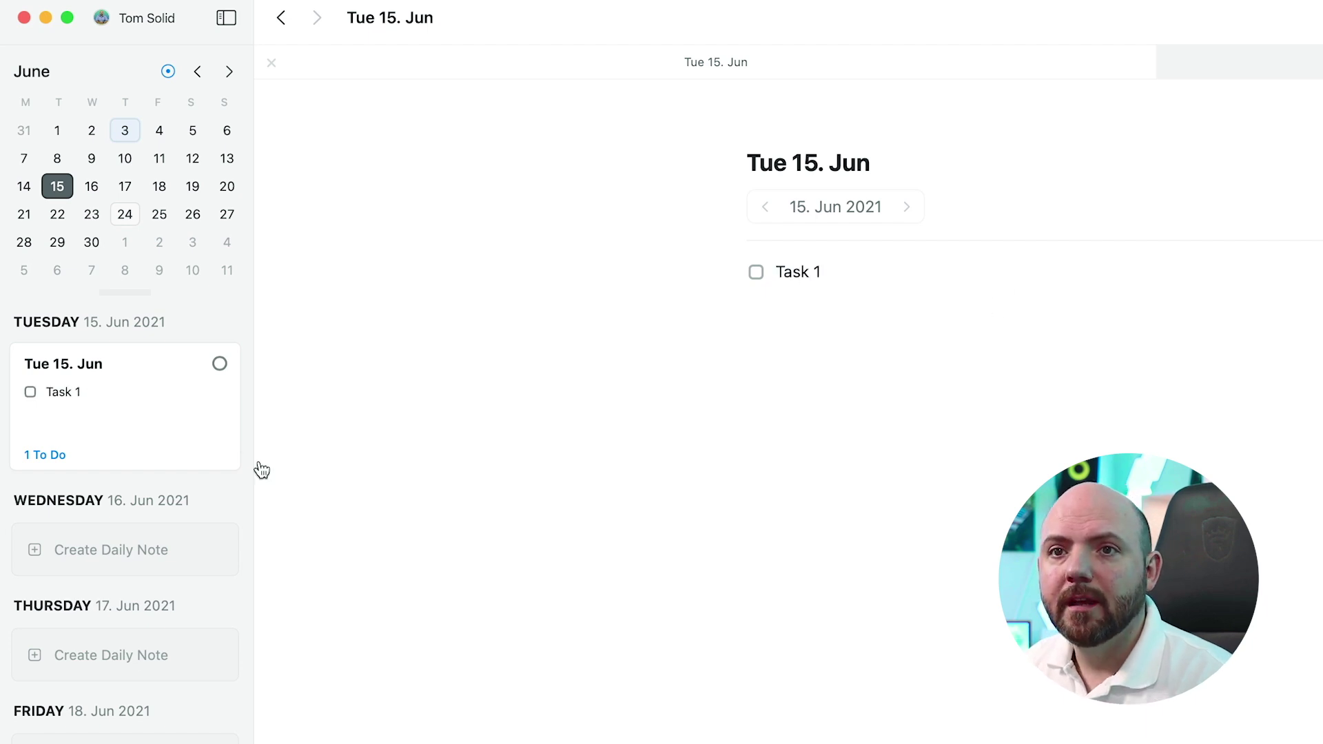
Step: Check off Task 1 in the 15 June note, then view 26 June and return to 15 June
{"action": "left_click", "coordinate": [193, 187]}
{"action": "scroll", "coordinate": [75, 469], "scroll_direction": "up", "scroll_amount": 2}
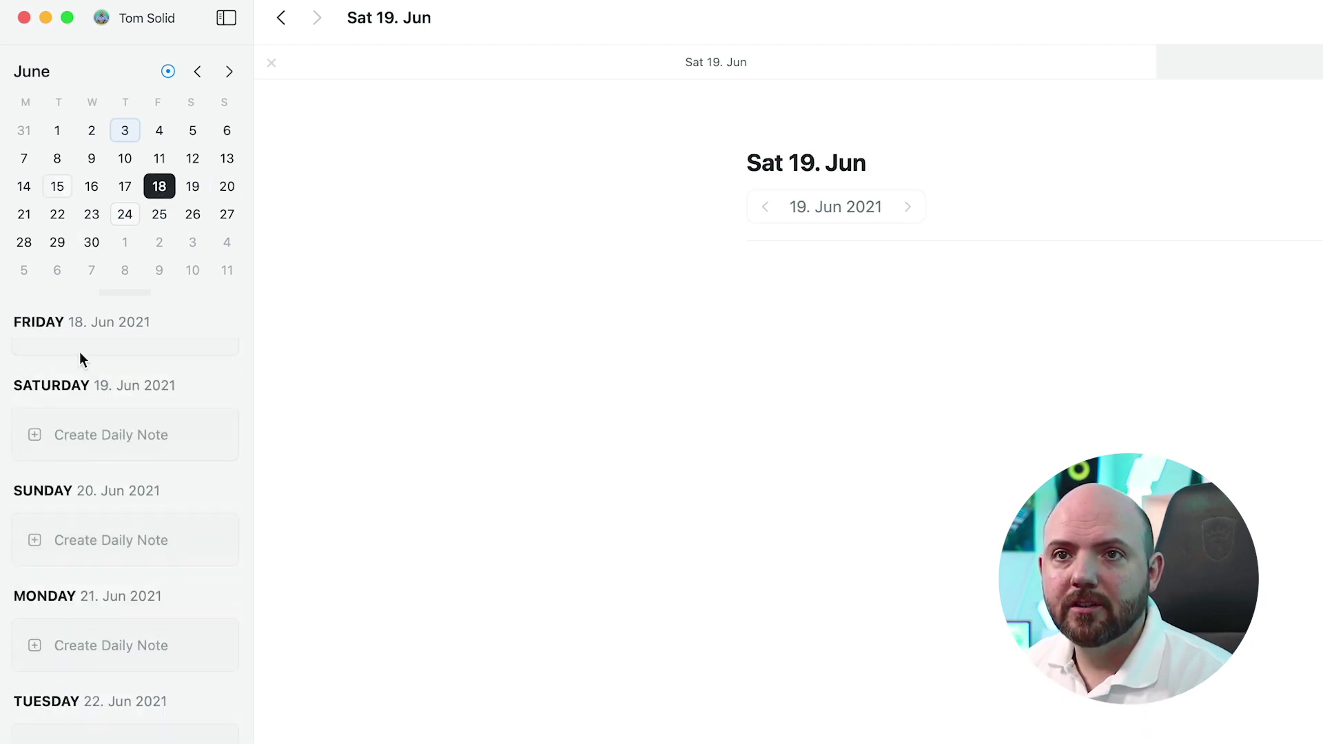
{"action": "left_click", "coordinate": [57, 187]}
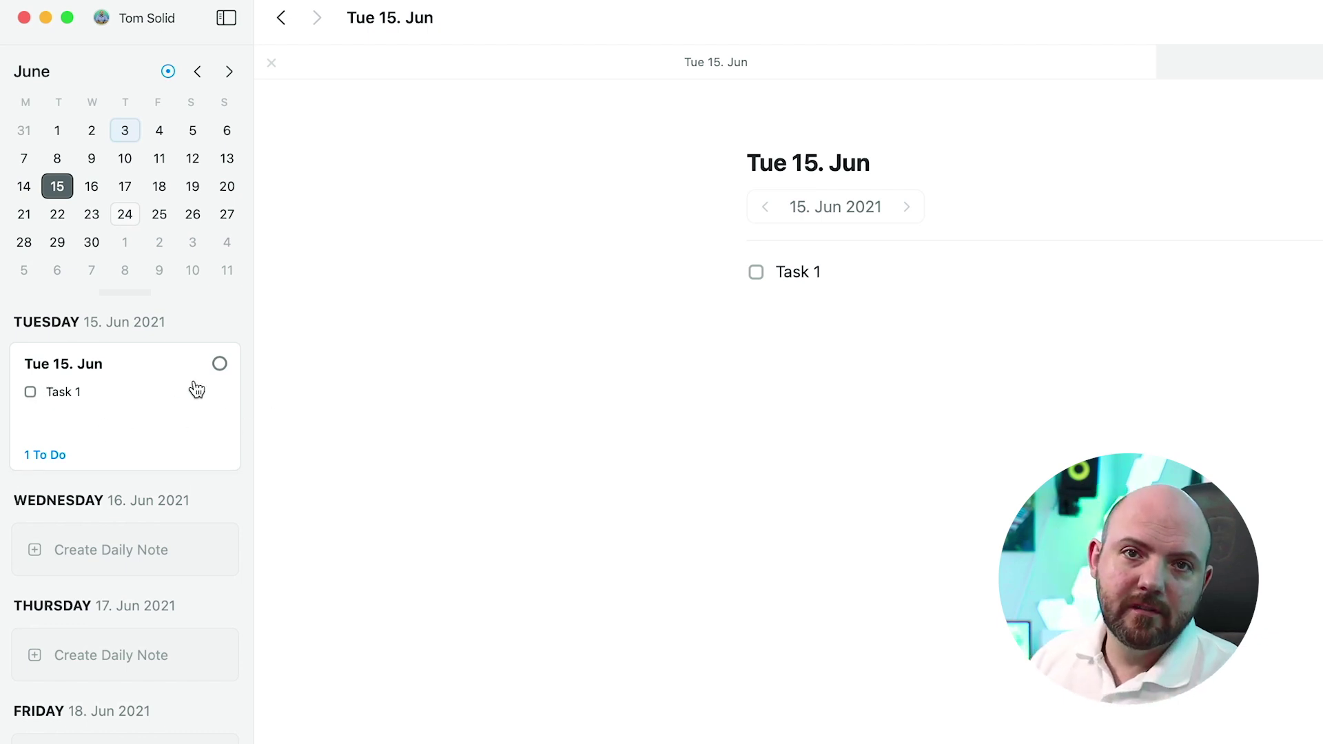
{"action": "left_click", "coordinate": [755, 272]}
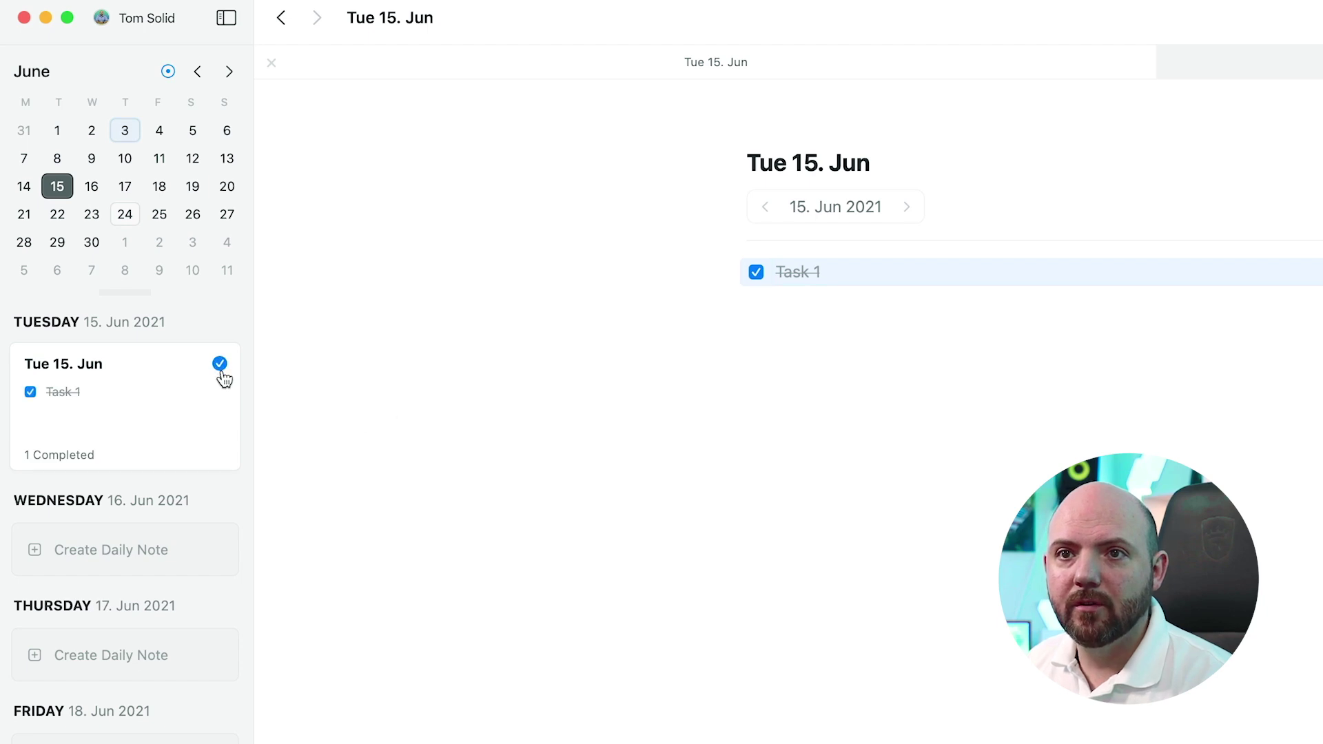
{"action": "left_click", "coordinate": [192, 215]}
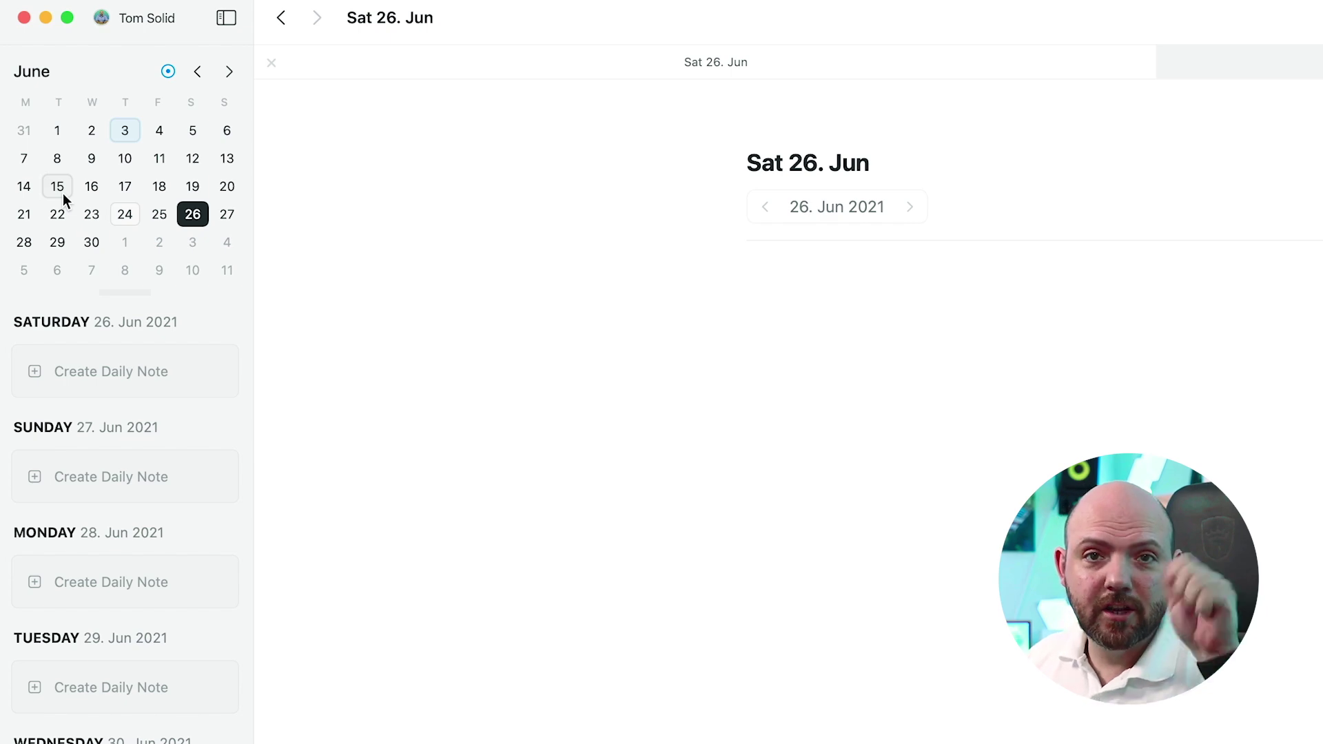
{"action": "left_click", "coordinate": [64, 196]}
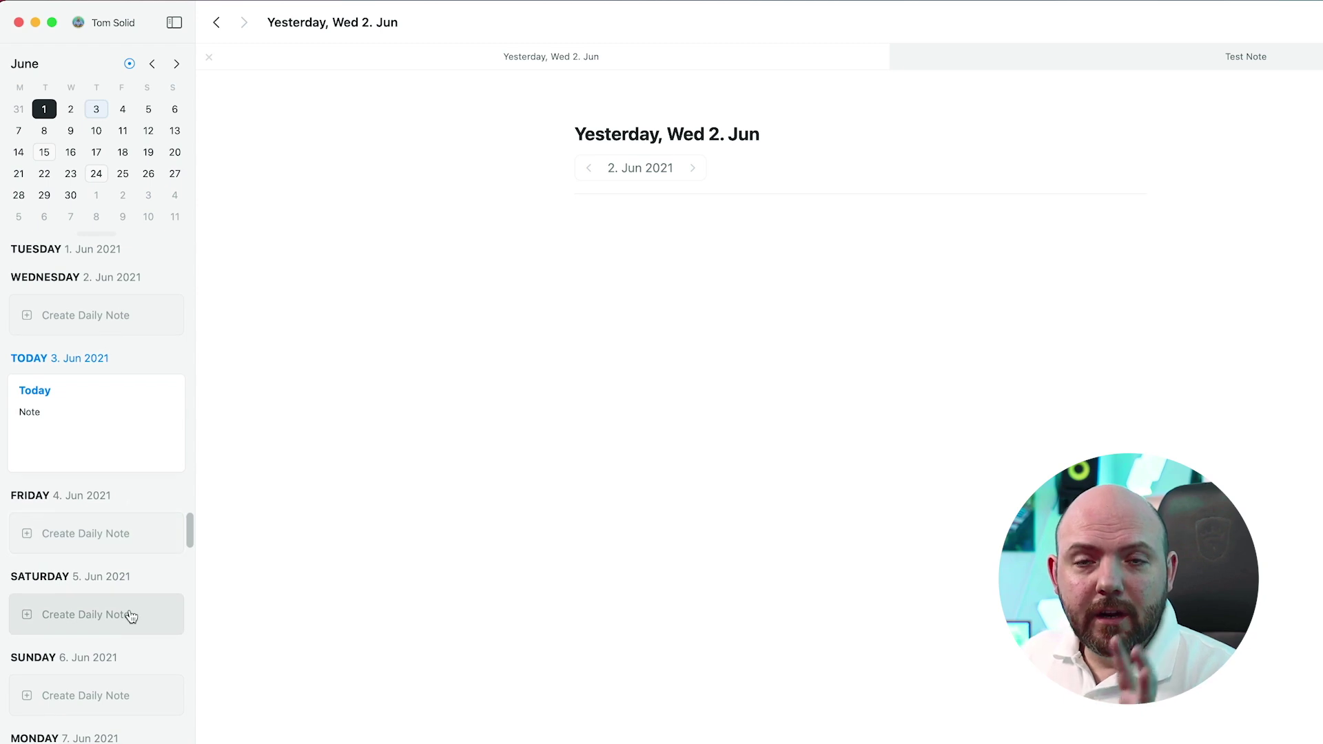
Step: Add a to-do named Task to Wednesday 2 June's daily note using []
{"action": "left_click", "coordinate": [81, 114]}
{"action": "type", "text": "[]"}
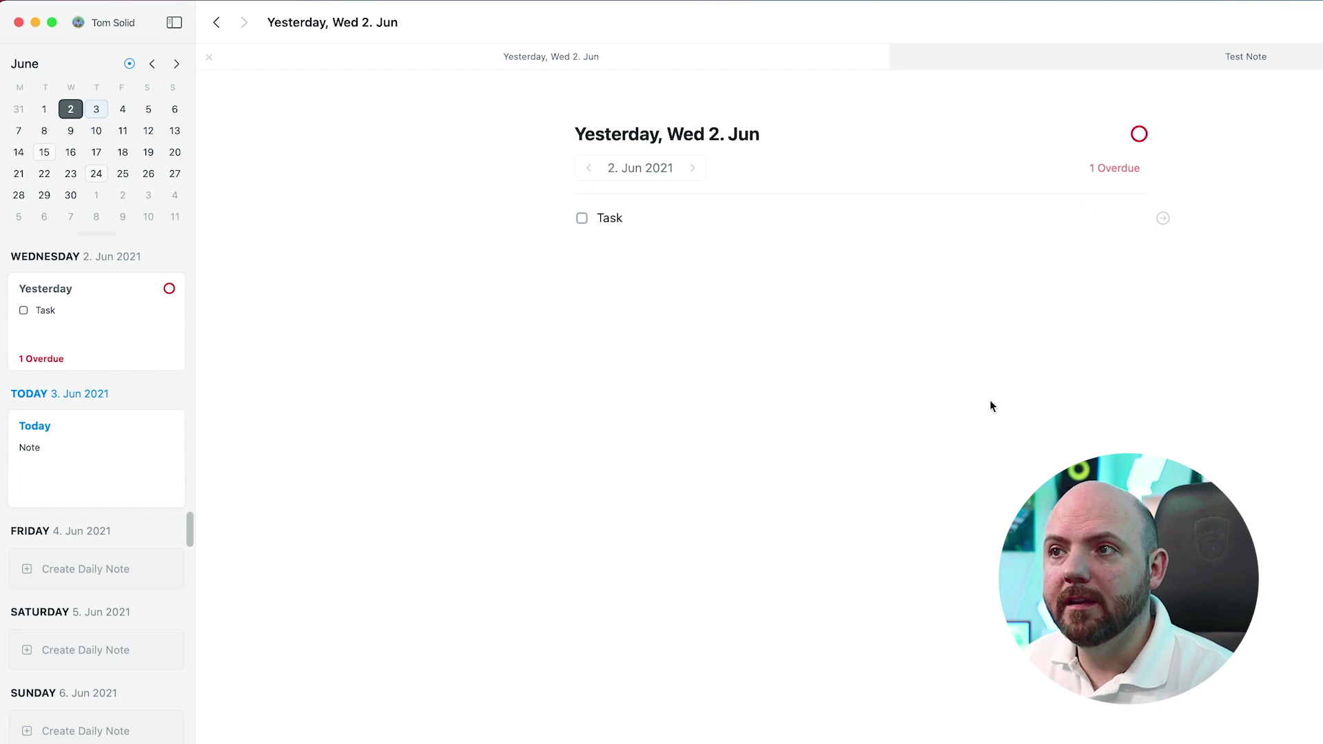
{"action": "scroll", "coordinate": [118, 604], "scroll_direction": "up", "scroll_amount": 3}
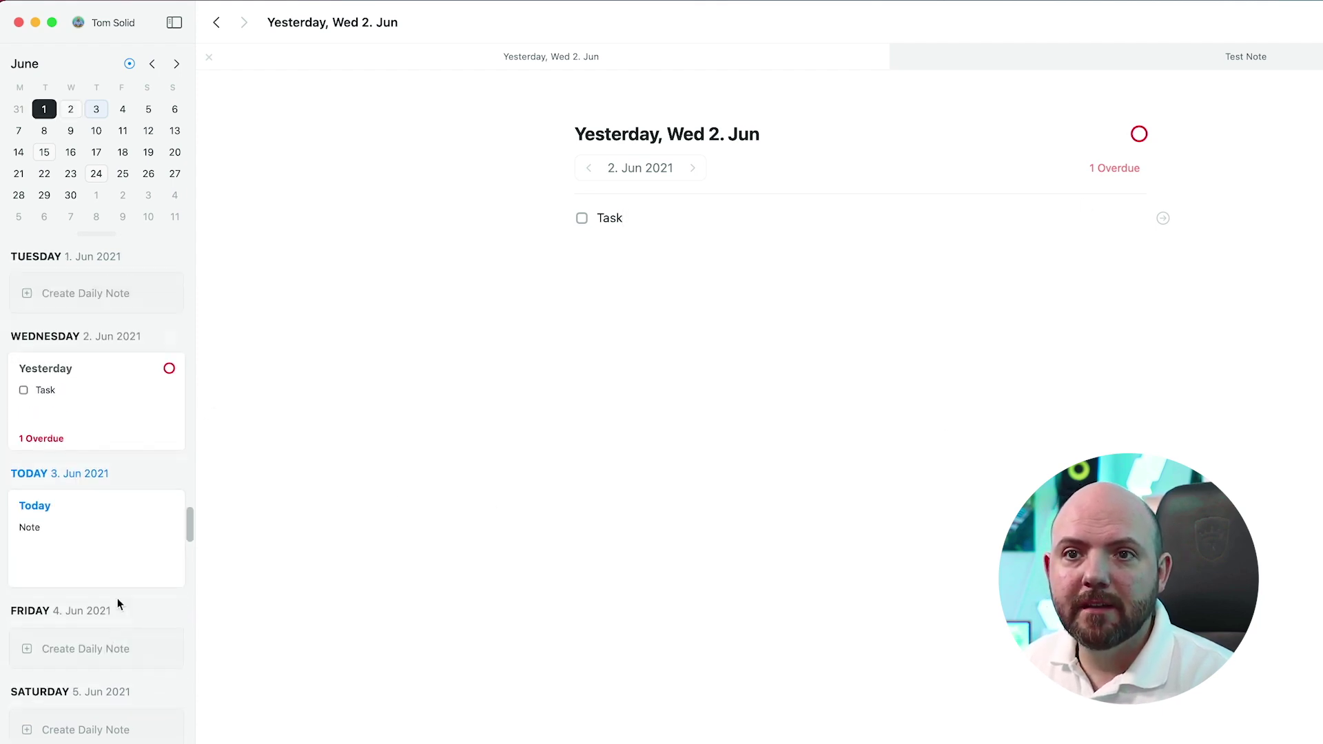
{"action": "scroll", "coordinate": [118, 604], "scroll_direction": "up", "scroll_amount": 5}
{"action": "scroll", "coordinate": [114, 607], "scroll_direction": "down", "scroll_amount": 6}
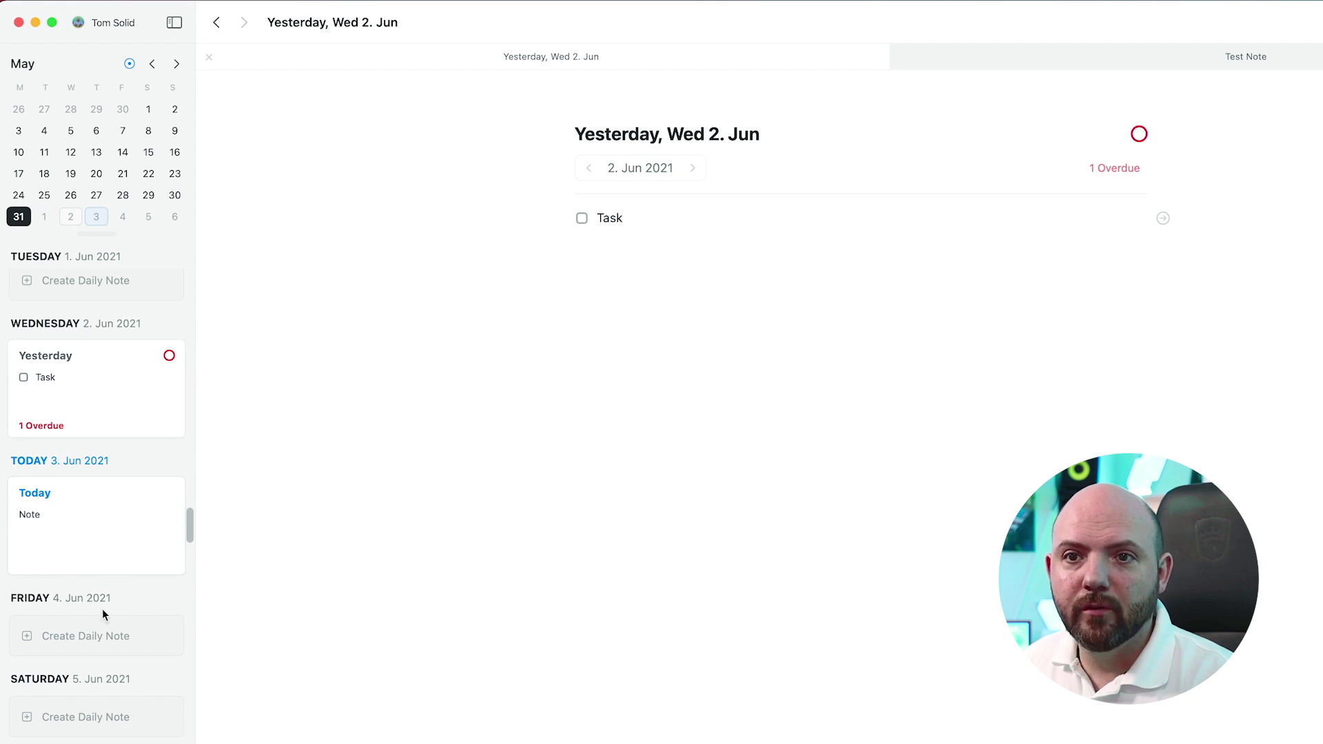
Step: Tick and untick the Task checkbox, then go to Friday 18 June's page
{"action": "left_click", "coordinate": [583, 219]}
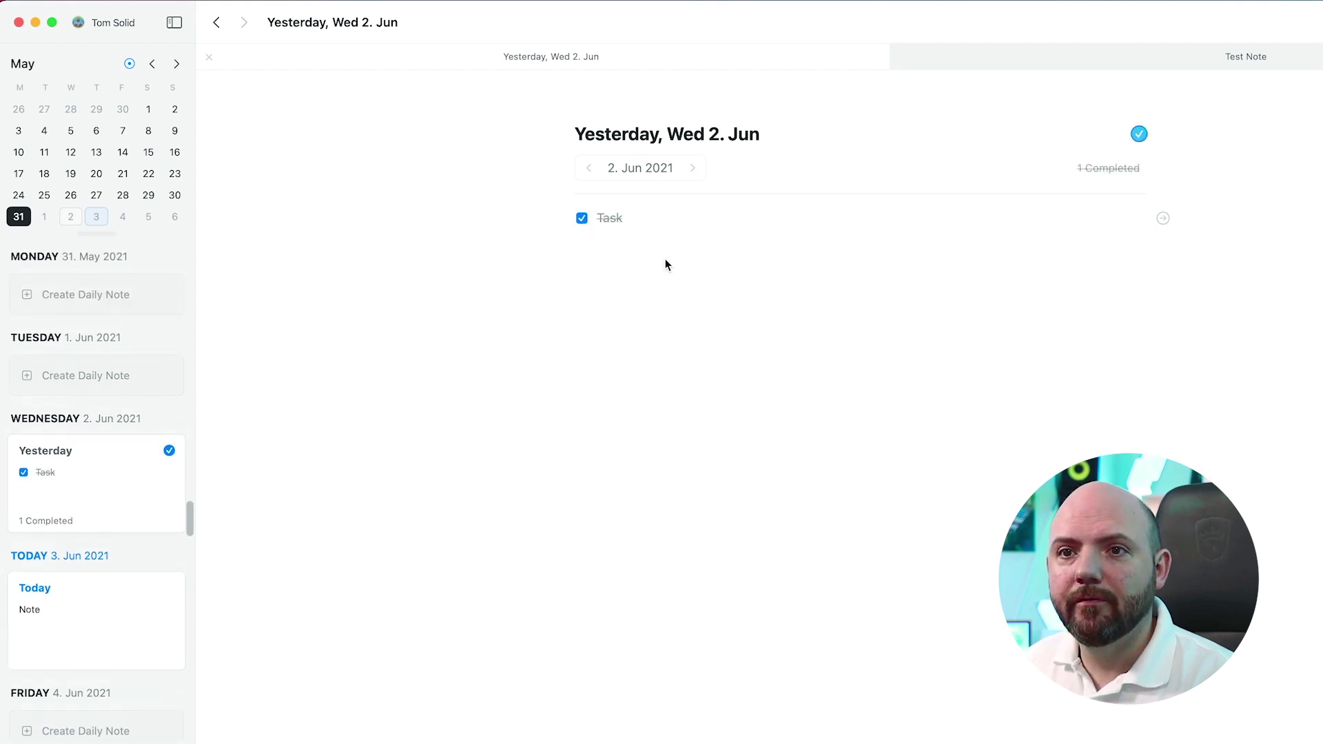
{"action": "left_click", "coordinate": [583, 219]}
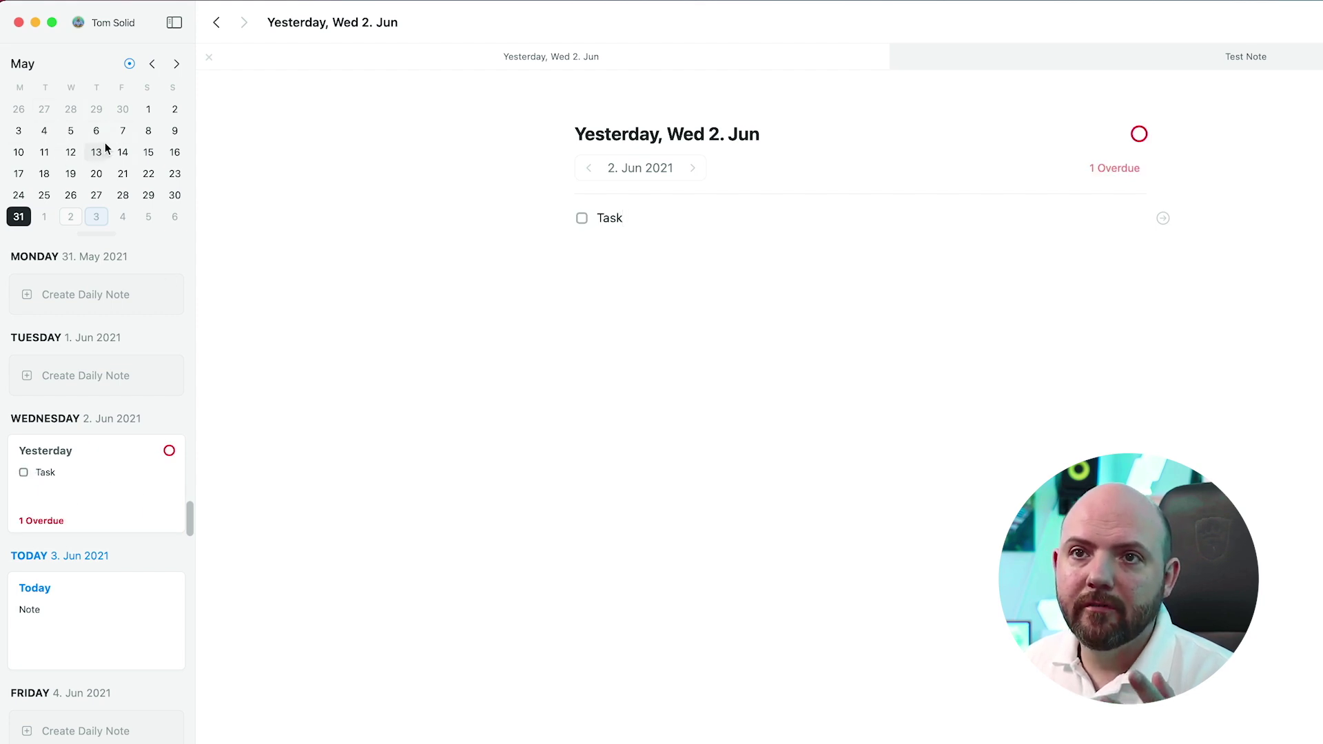
{"action": "left_click", "coordinate": [70, 218]}
{"action": "left_click", "coordinate": [123, 151]}
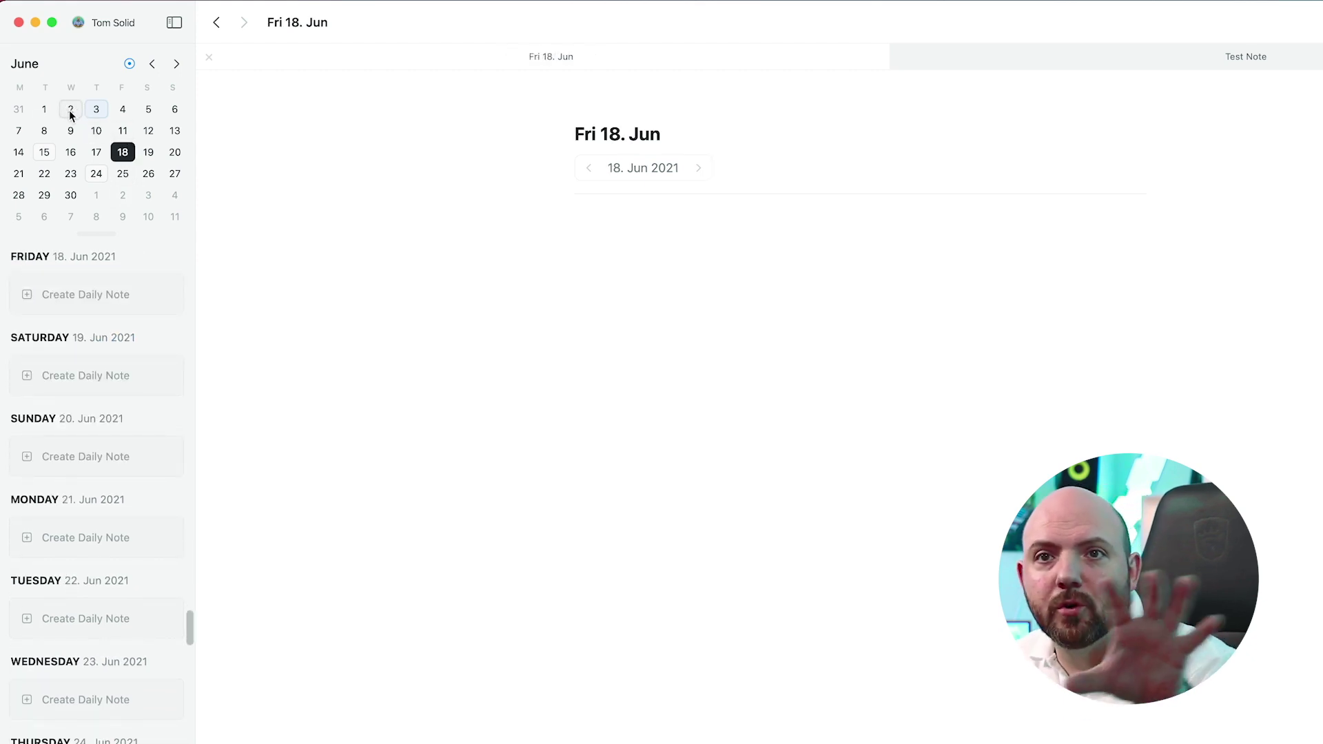
Step: Collapse the month calendar to a single week and open Monday 14 June's page
{"action": "scroll", "coordinate": [119, 503], "scroll_direction": "up", "scroll_amount": 5}
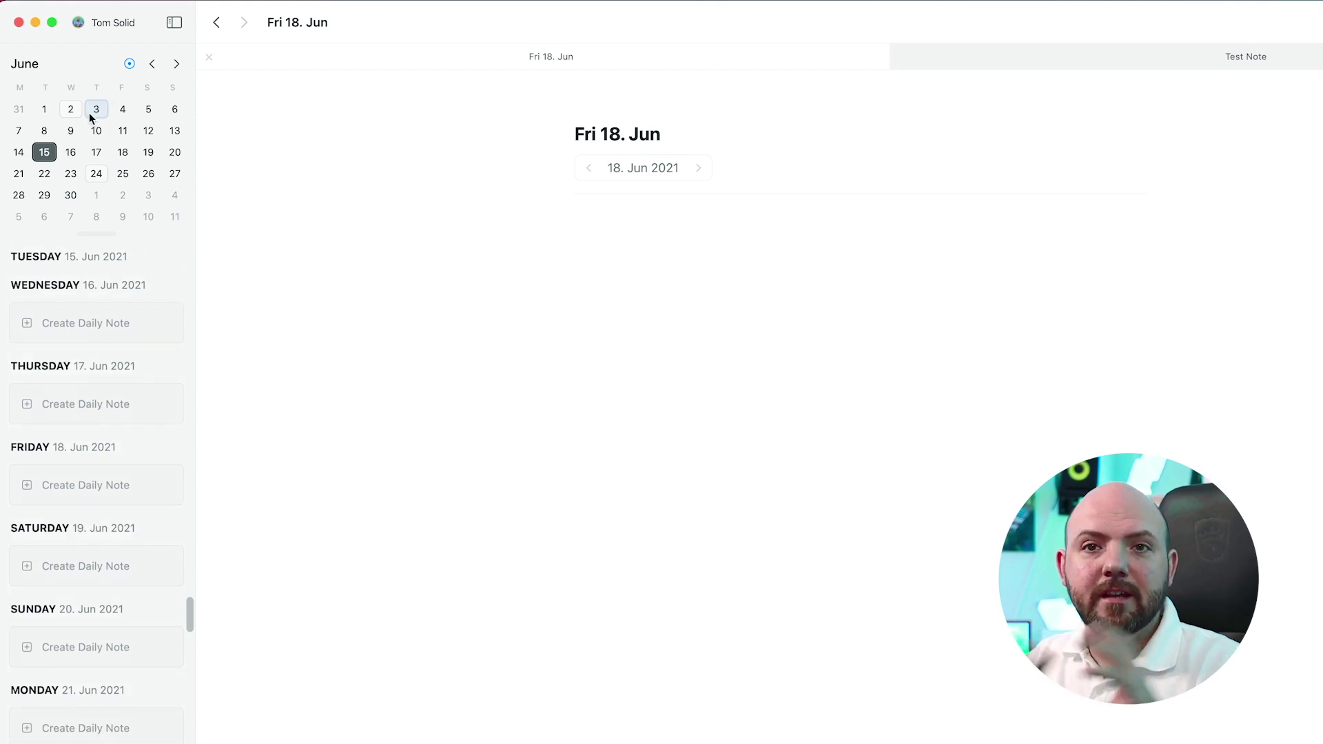
{"action": "scroll", "coordinate": [110, 511], "scroll_direction": "up", "scroll_amount": 3}
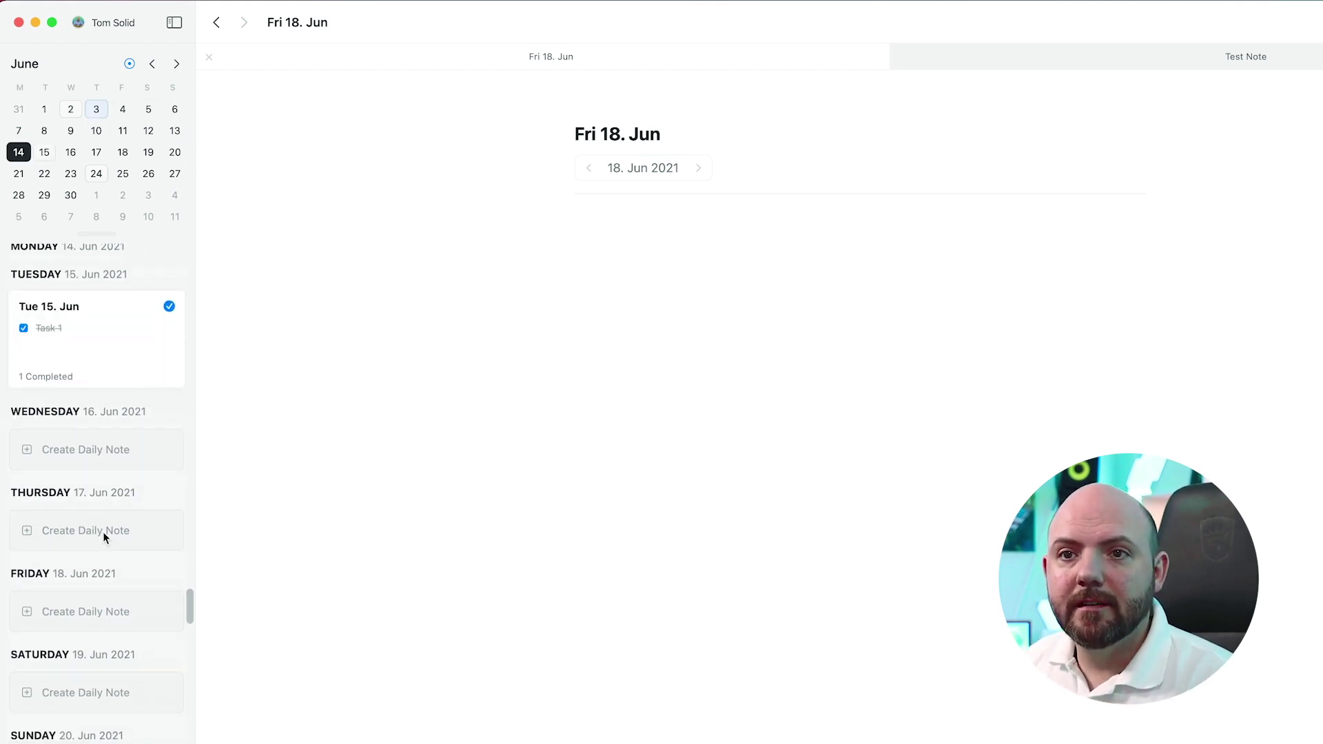
{"action": "left_click_drag", "start_coordinate": [89, 233], "coordinate": [121, 58]}
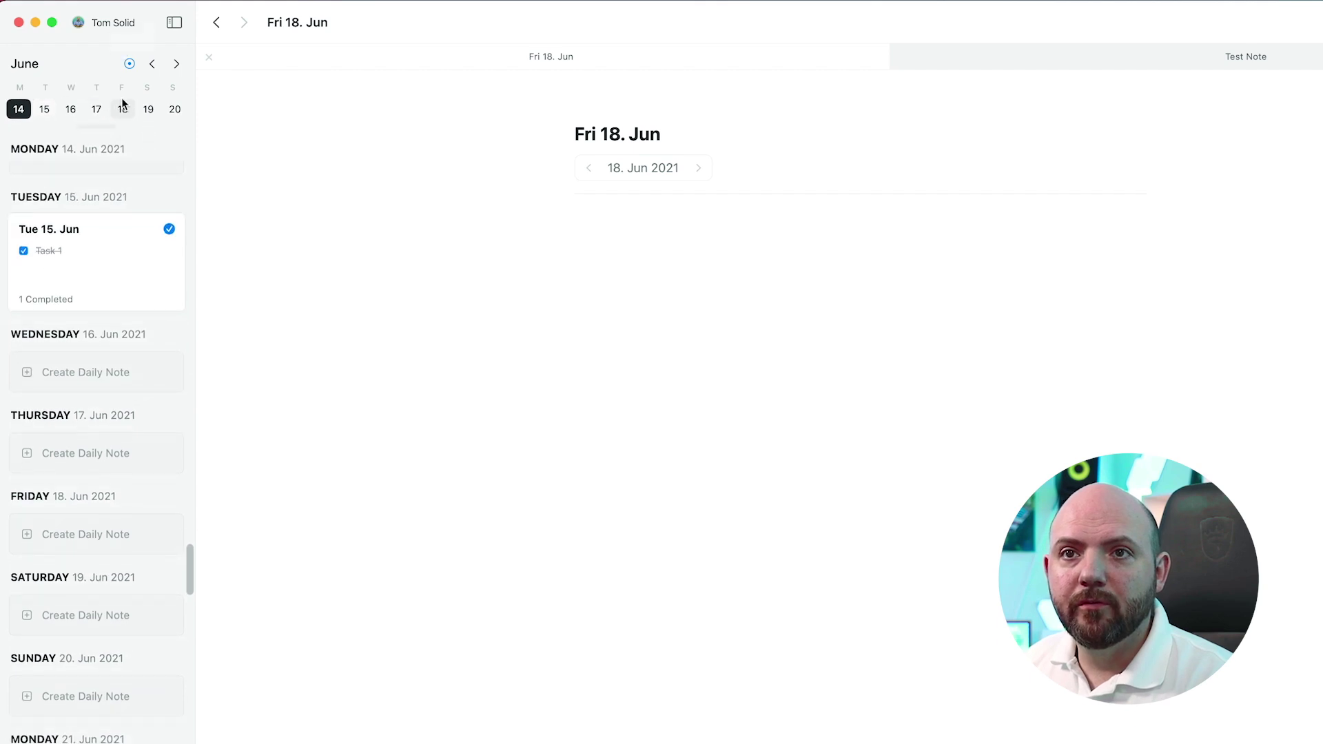
{"action": "left_click", "coordinate": [97, 109]}
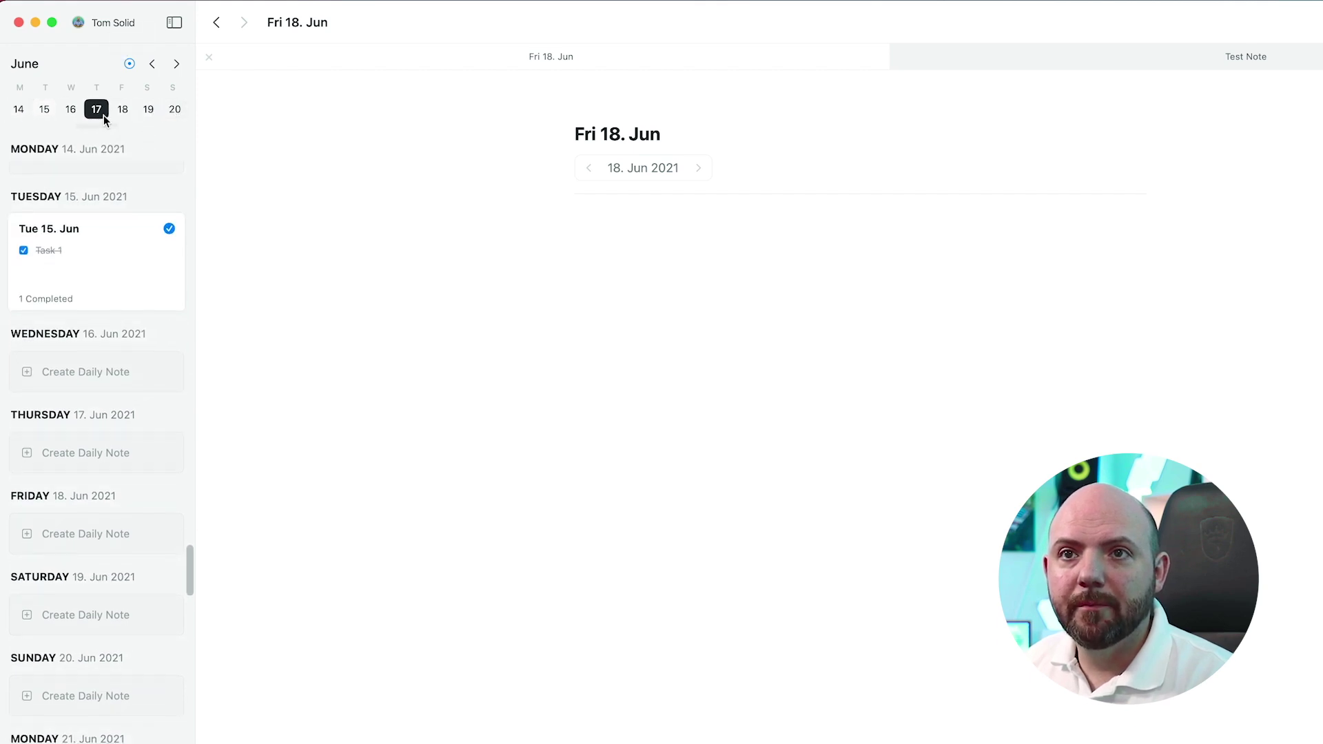
{"action": "left_click", "coordinate": [123, 109]}
{"action": "left_click", "coordinate": [19, 109]}
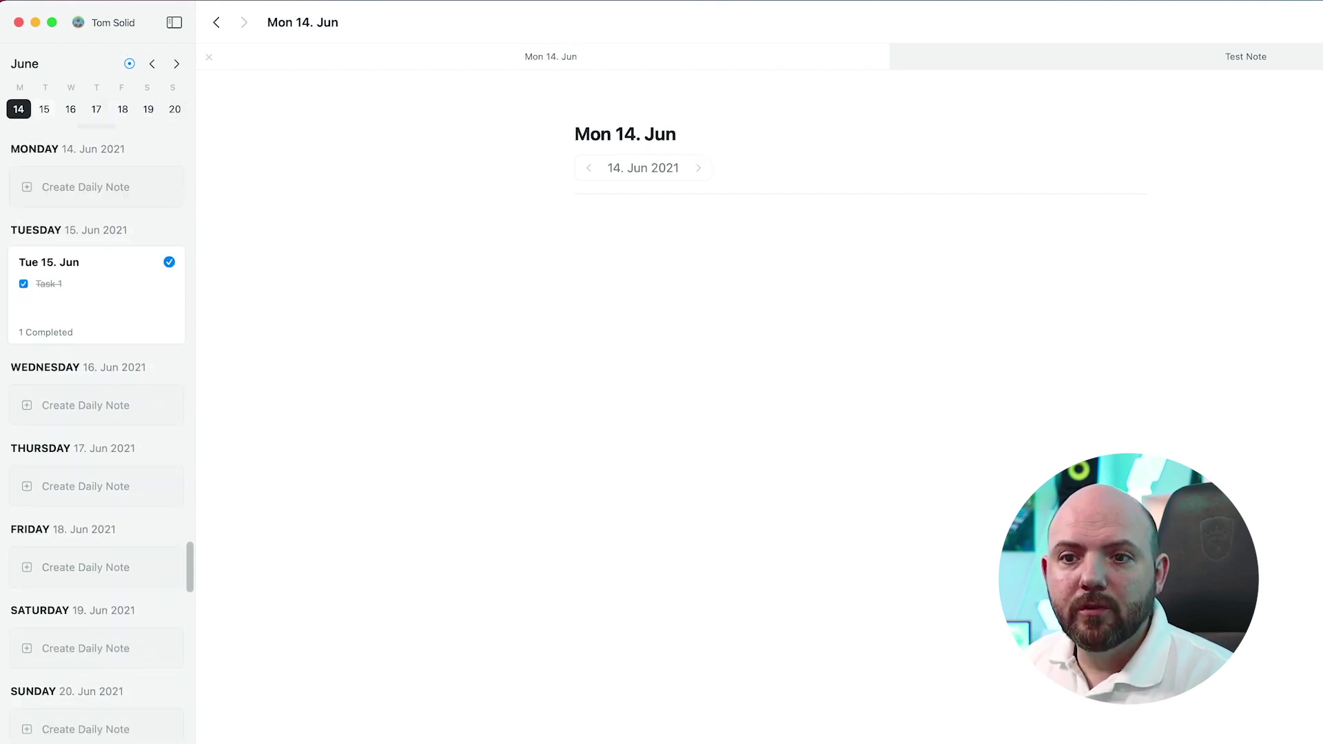
Step: Turn on Show Calendar Events in calendar preferences and include the Google account calendar
{"action": "left_click", "coordinate": [90, 702]}
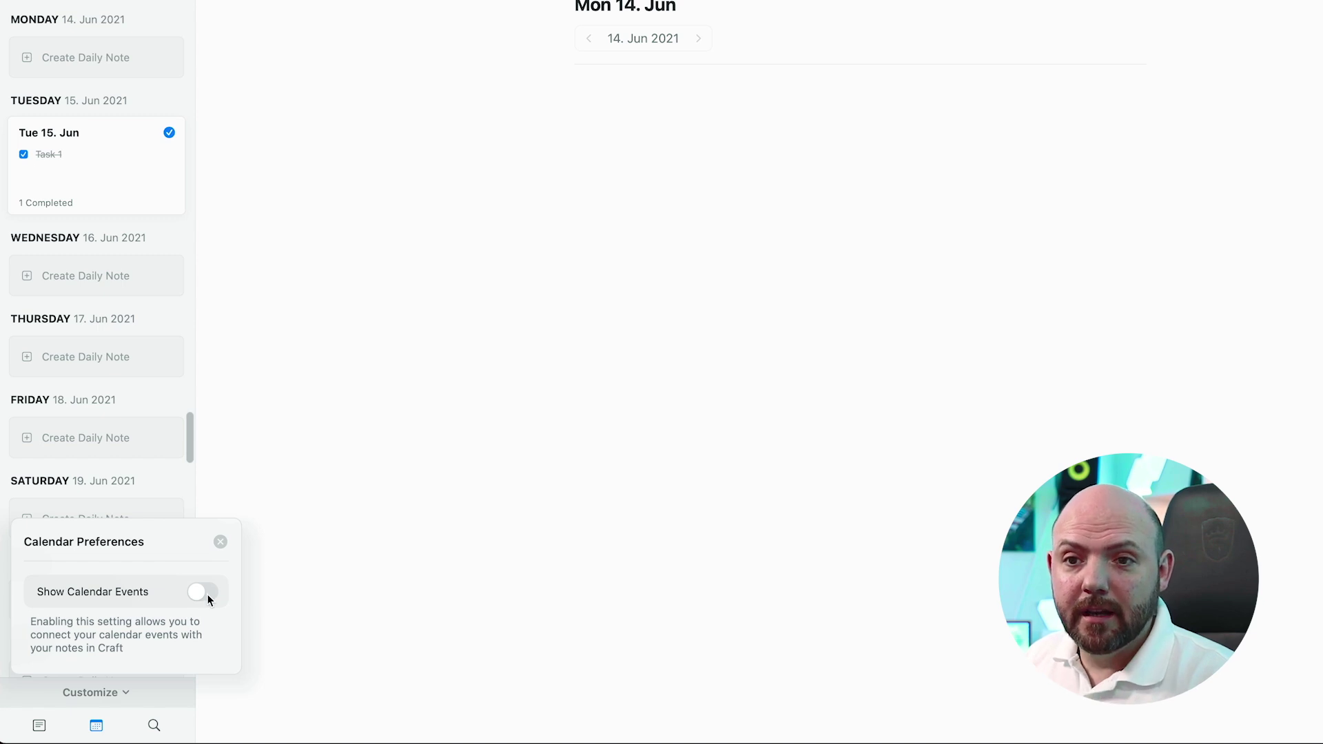
{"action": "left_click", "coordinate": [207, 594]}
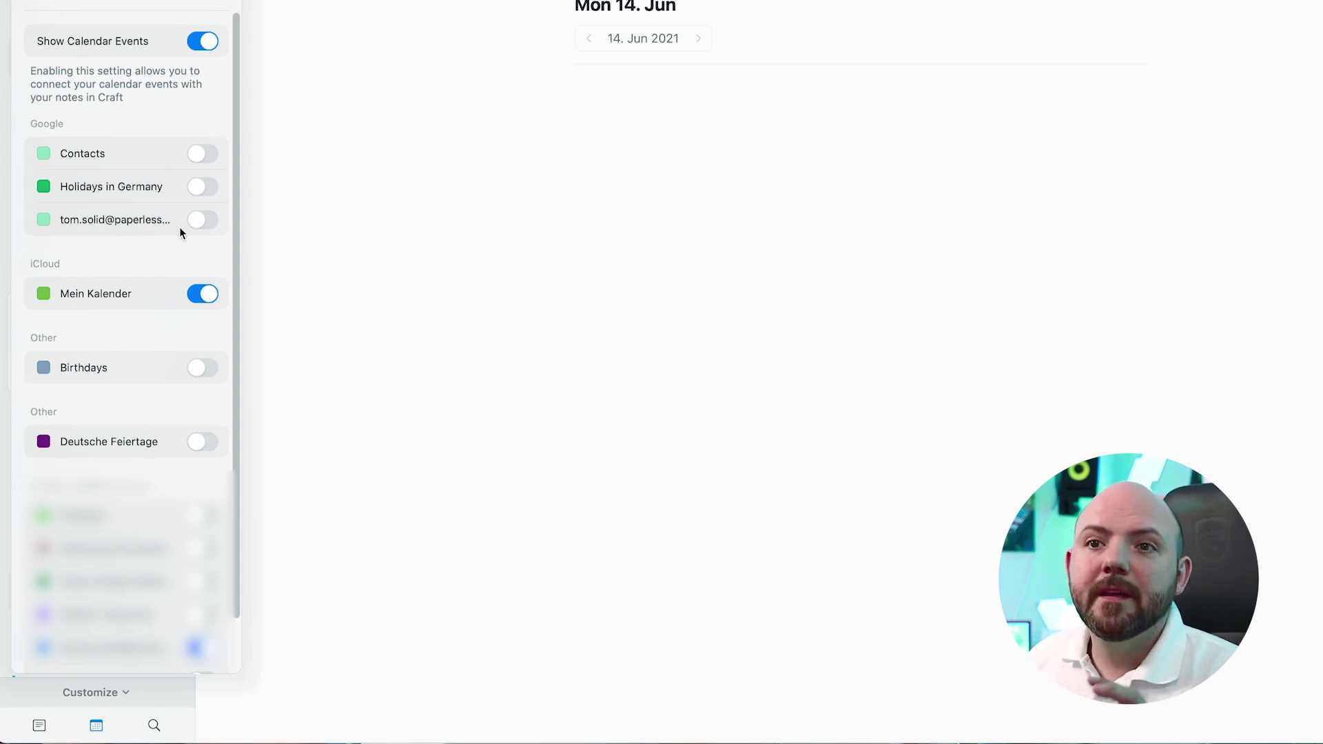
{"action": "left_click", "coordinate": [200, 221]}
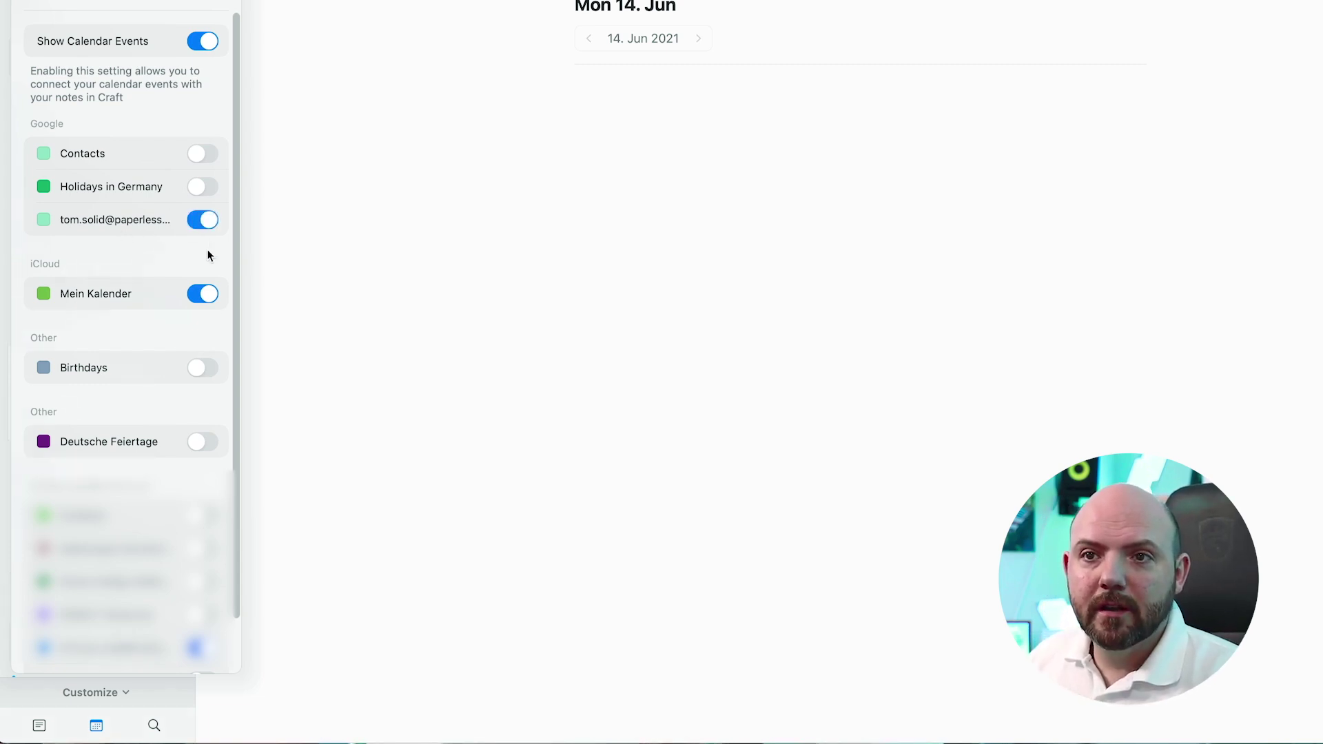
{"action": "left_click", "coordinate": [221, 2]}
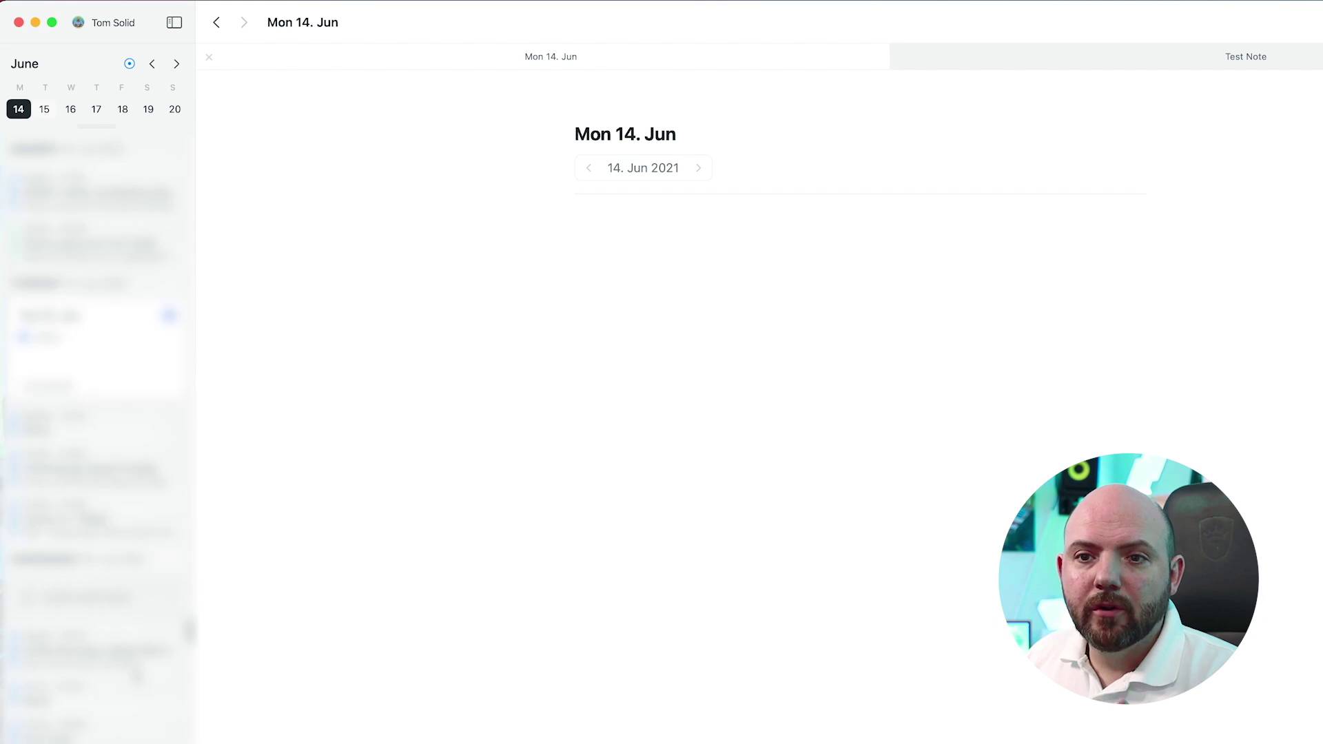
Step: Inspect the details of the 16:00 meeting and the 12:30–13:30 Block event
{"action": "scroll", "coordinate": [135, 674], "scroll_direction": "up", "scroll_amount": 10}
{"action": "left_click", "coordinate": [135, 610]}
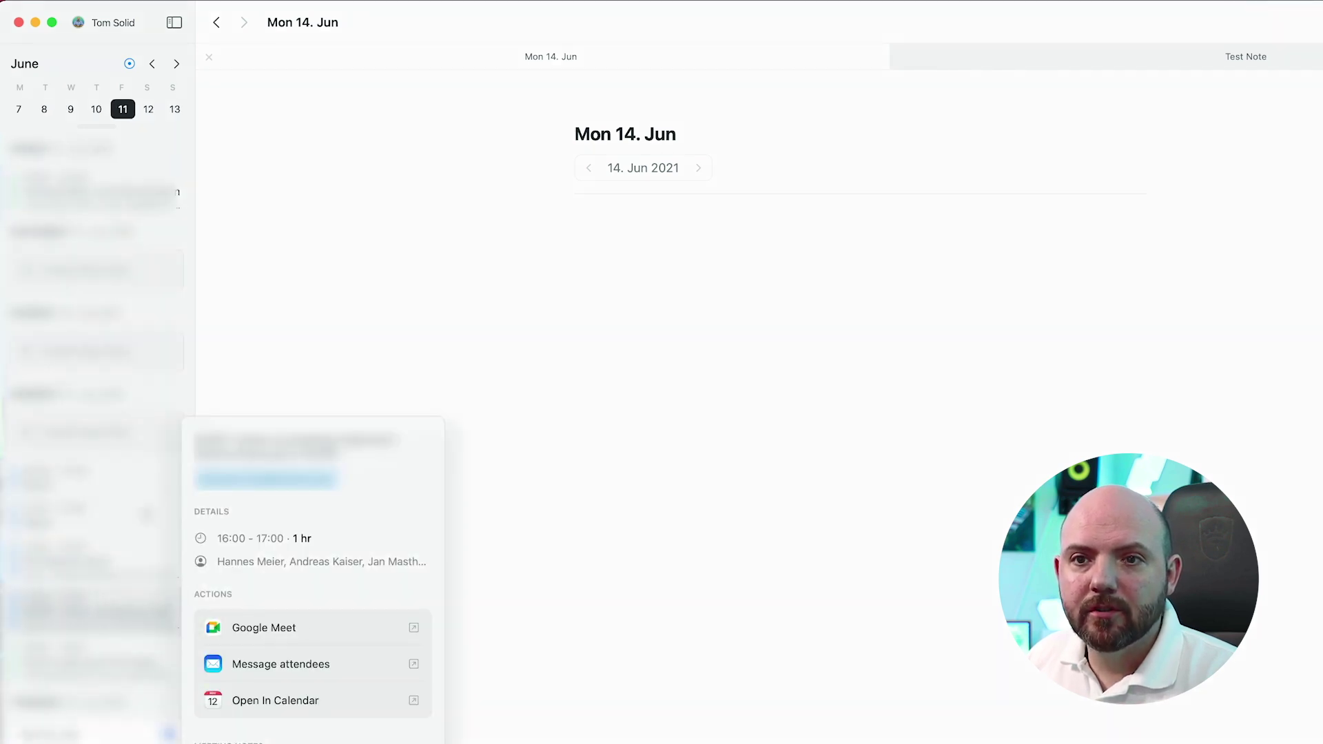
{"action": "left_click", "coordinate": [103, 517]}
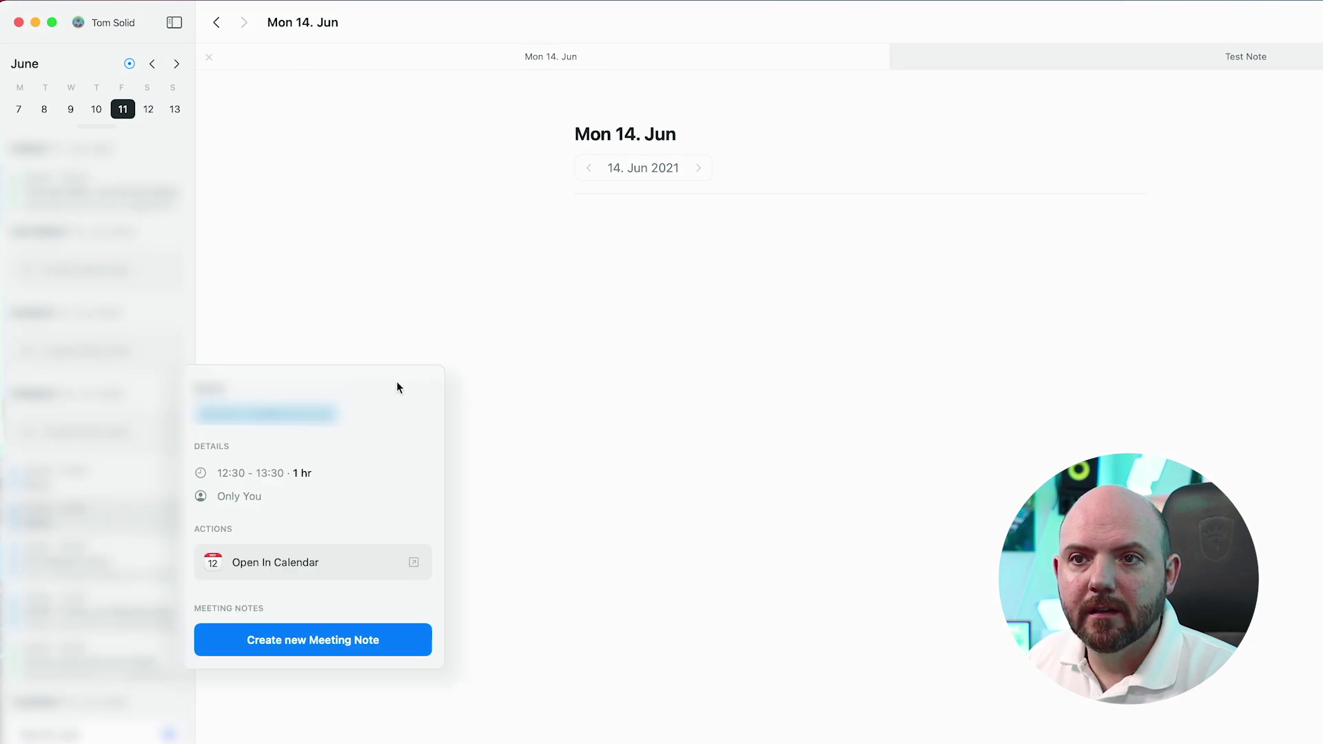
Step: Create a Block meeting note reading 'Test note' and reopen it from Monday 14 June's page
{"action": "left_click", "coordinate": [349, 648]}
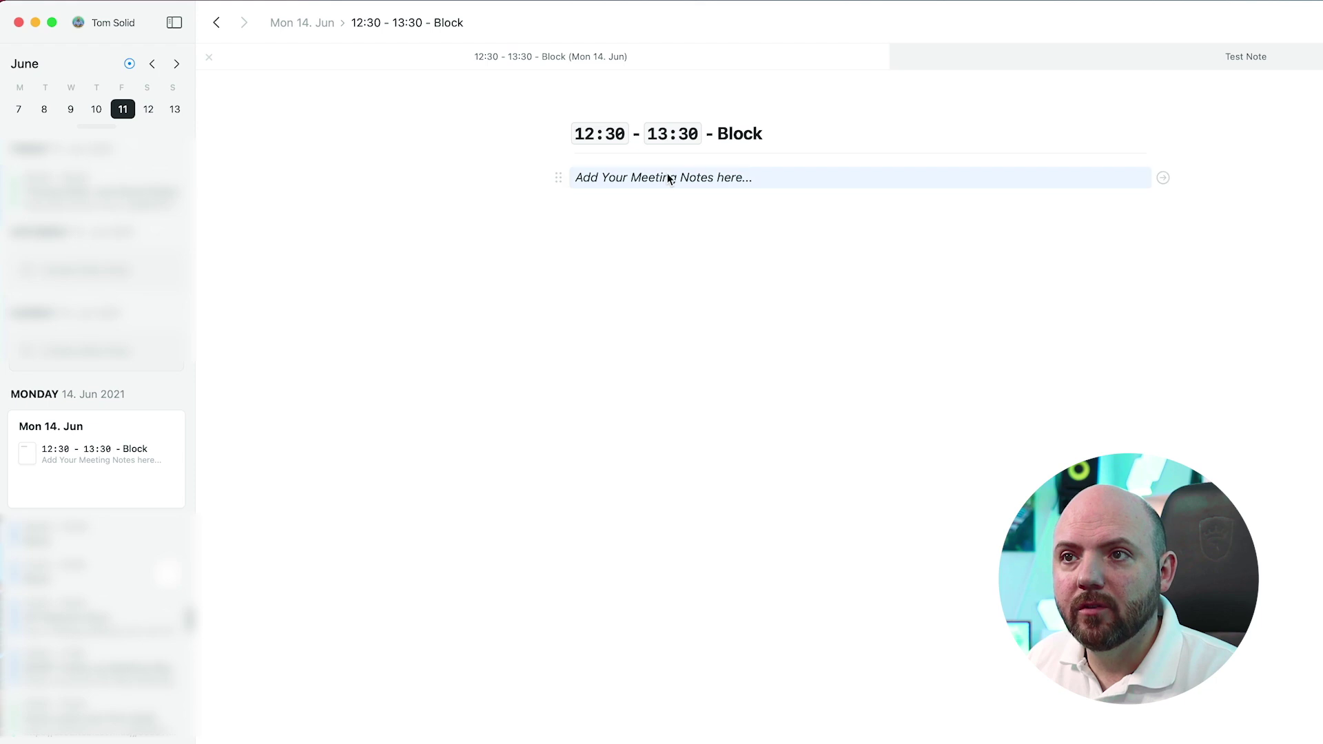
{"action": "type", "text": "f"}
{"action": "key", "text": "super+a"}
{"action": "type", "text": "Te"}
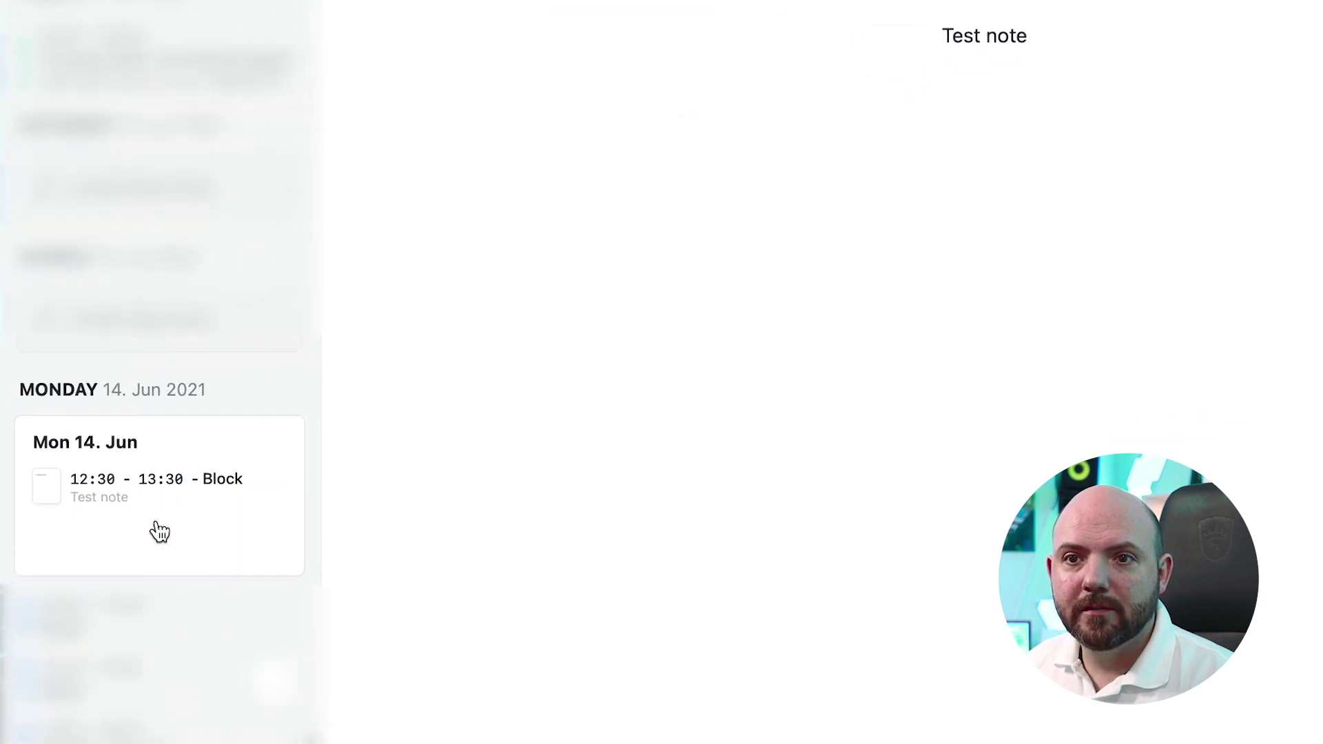
{"action": "left_click", "coordinate": [206, 510]}
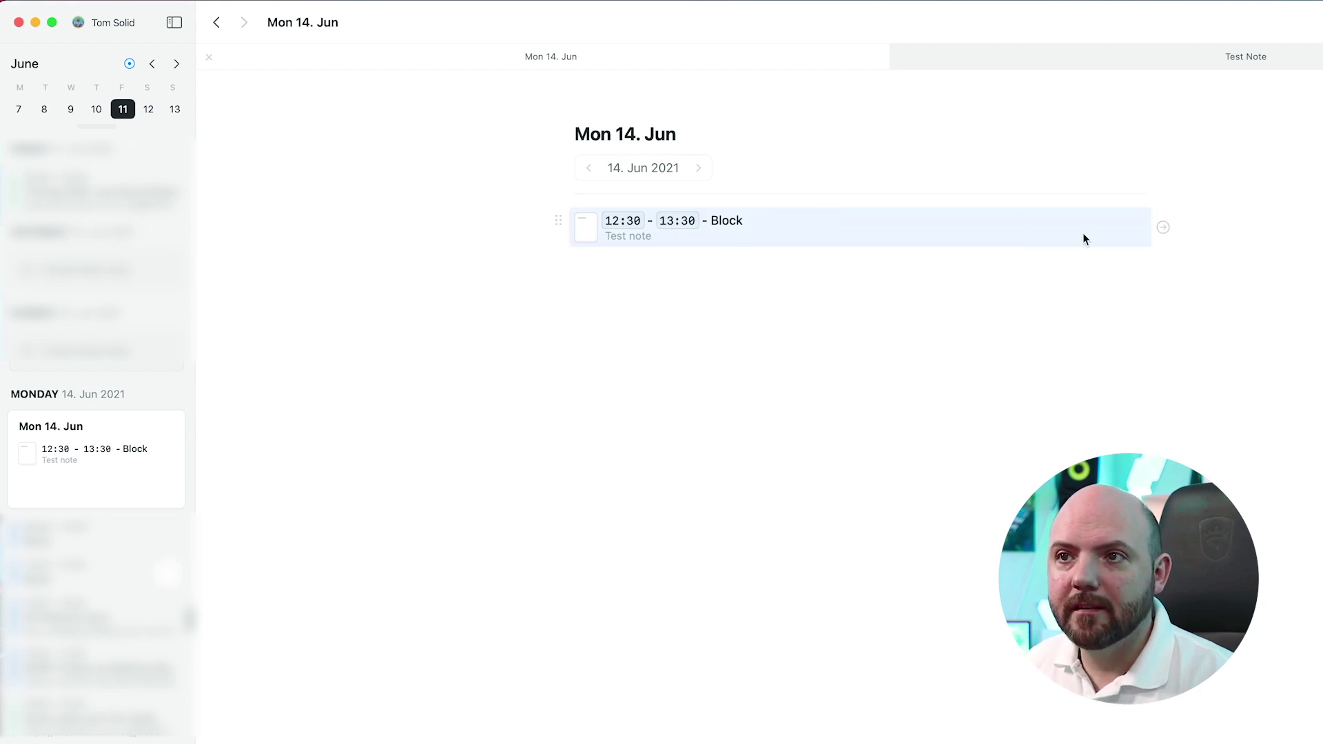
{"action": "left_click", "coordinate": [1164, 226]}
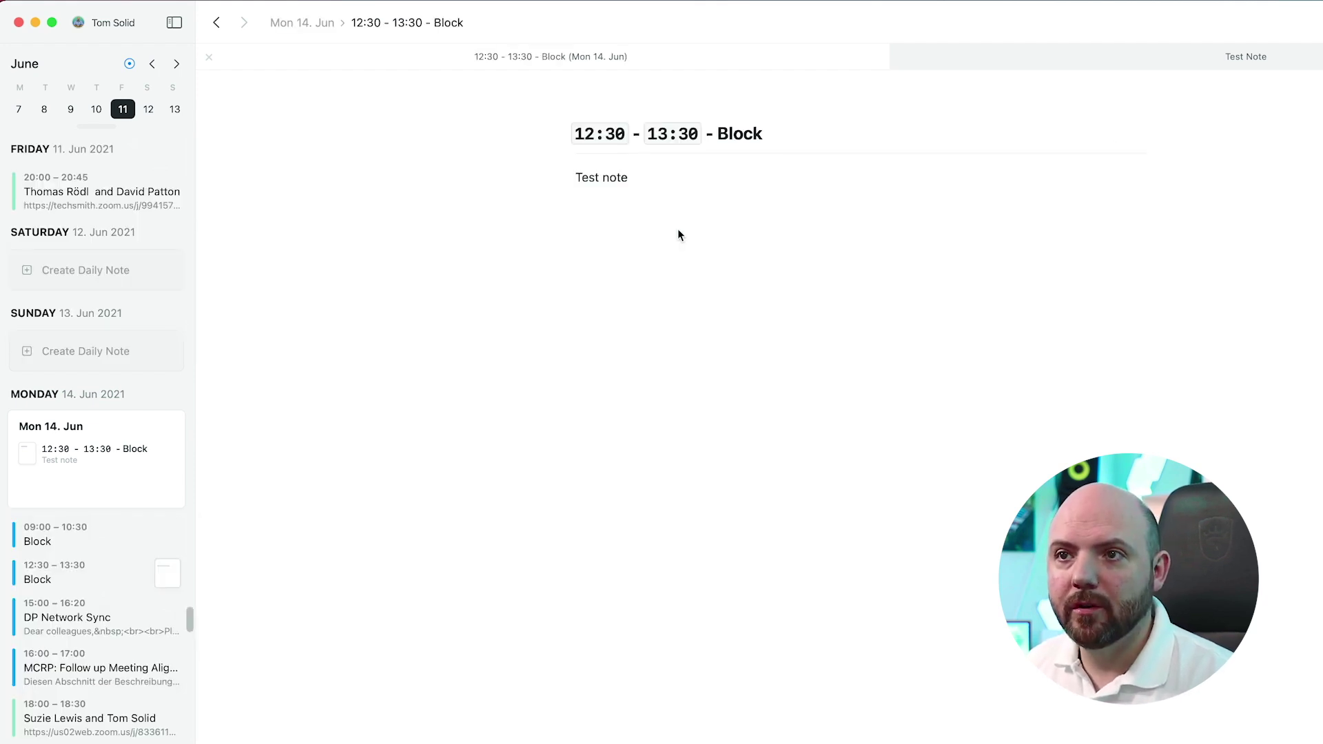
Step: Preview the Block event's meeting note and open the event details listing the attached note
{"action": "left_click", "coordinate": [748, 132]}
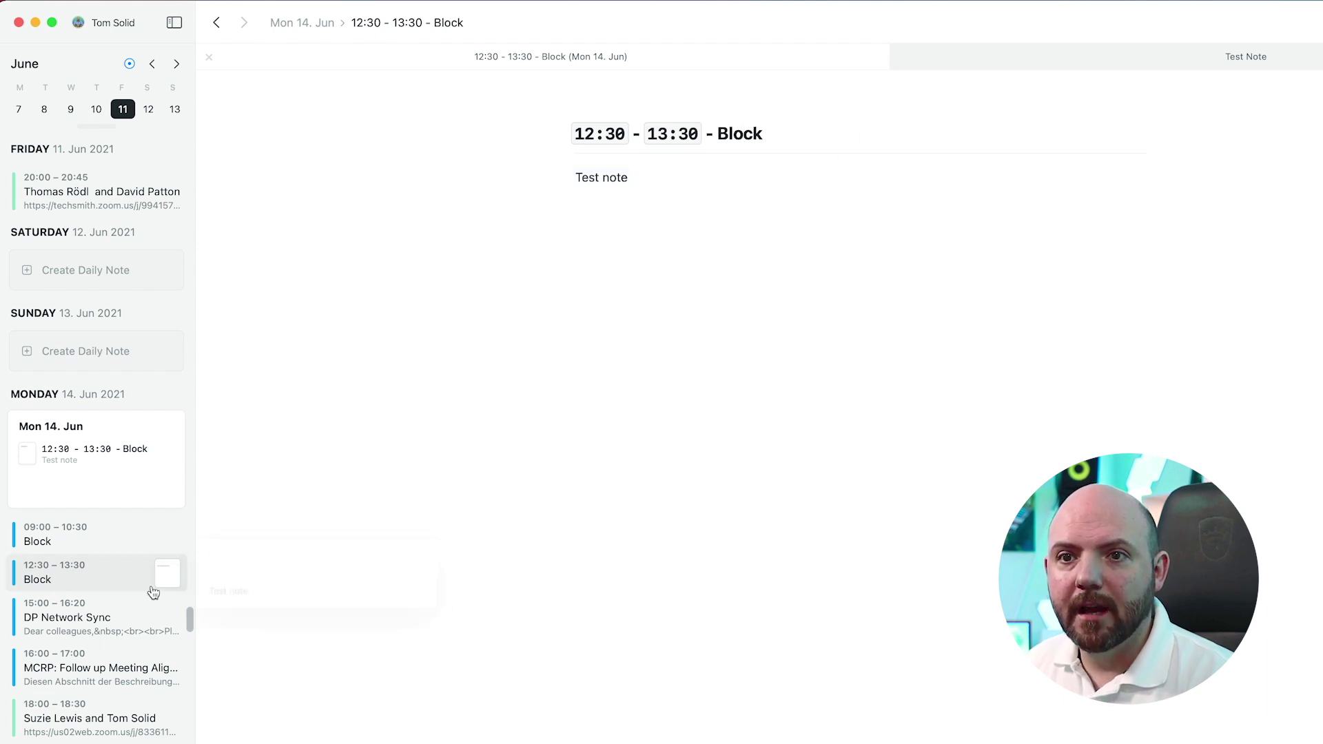
{"action": "mouse_move", "coordinate": [170, 575]}
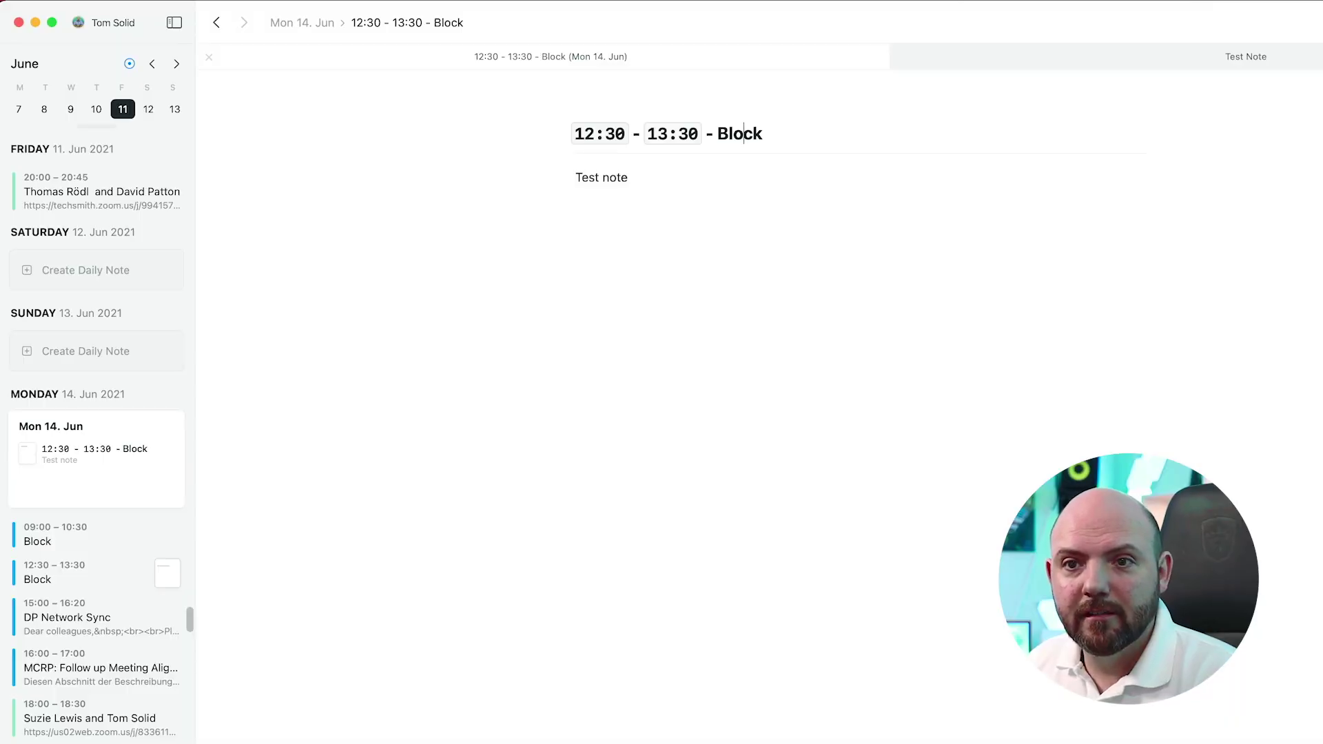
{"action": "mouse_move", "coordinate": [166, 579]}
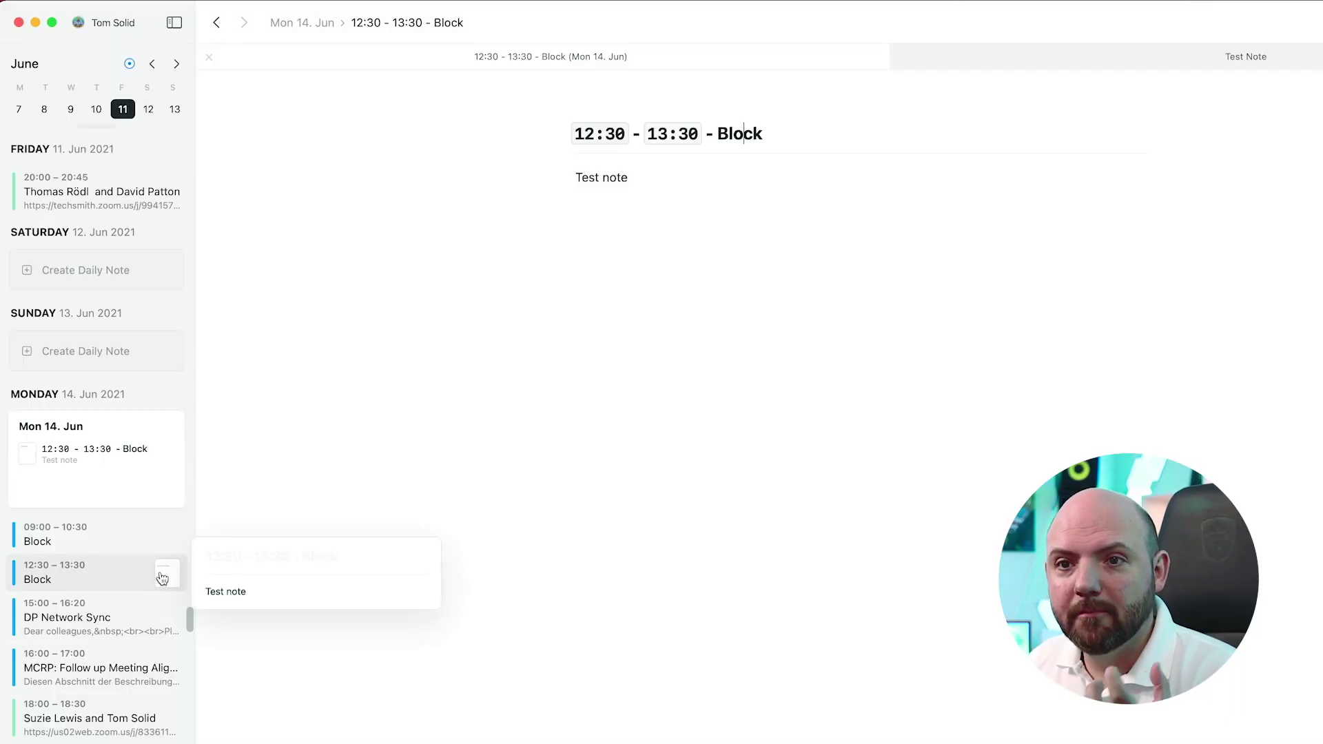
{"action": "left_click", "coordinate": [78, 574]}
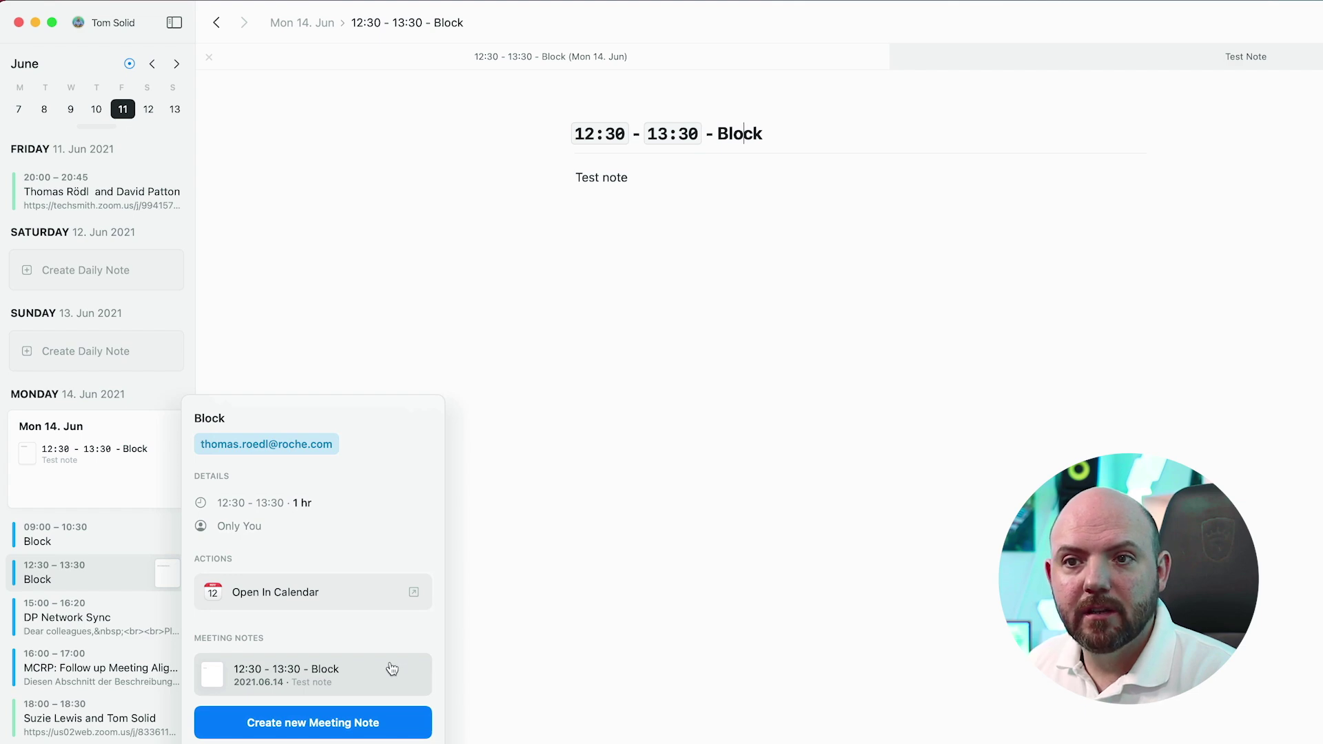
{"action": "left_click", "coordinate": [988, 407]}
{"action": "type", "text": "@"}
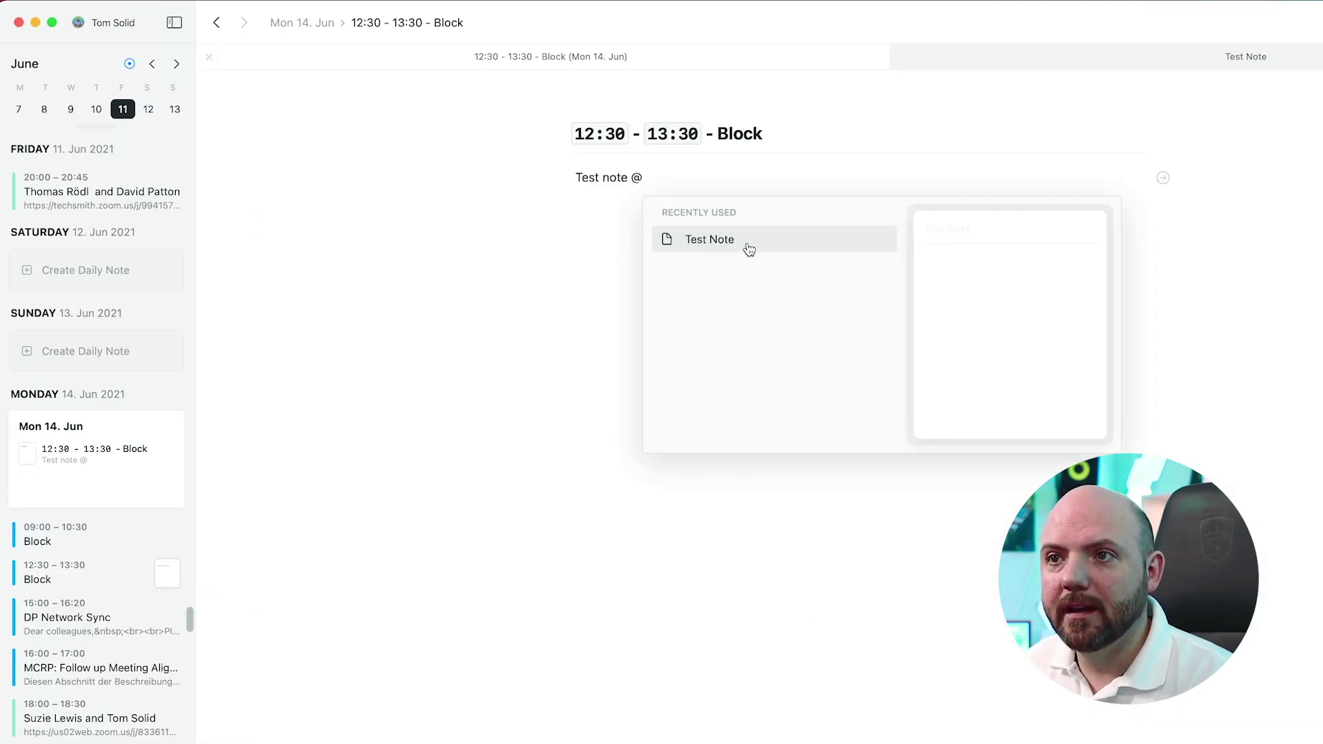
{"action": "type", "text": "tes"}
{"action": "key", "text": "Return"}
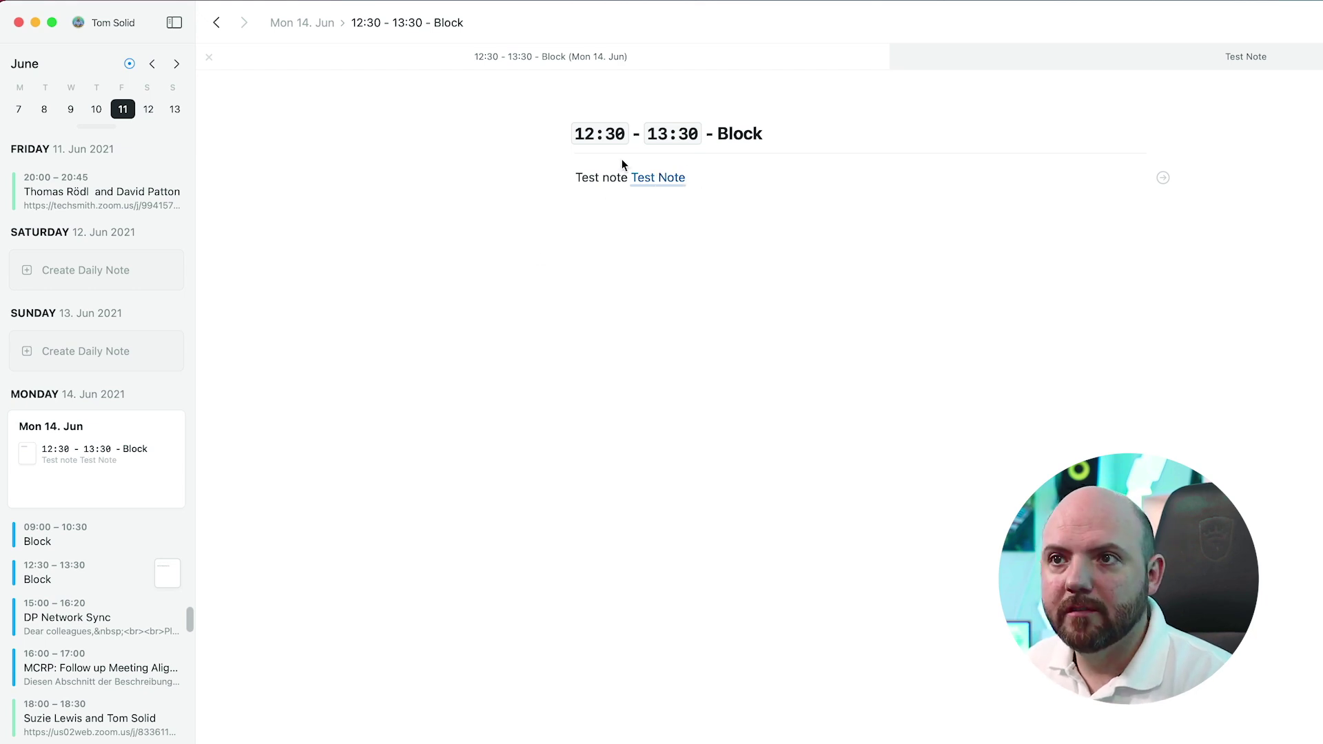
{"action": "left_click_drag", "start_coordinate": [626, 171], "coordinate": [576, 177]}
{"action": "type", "text": "MEeting"}
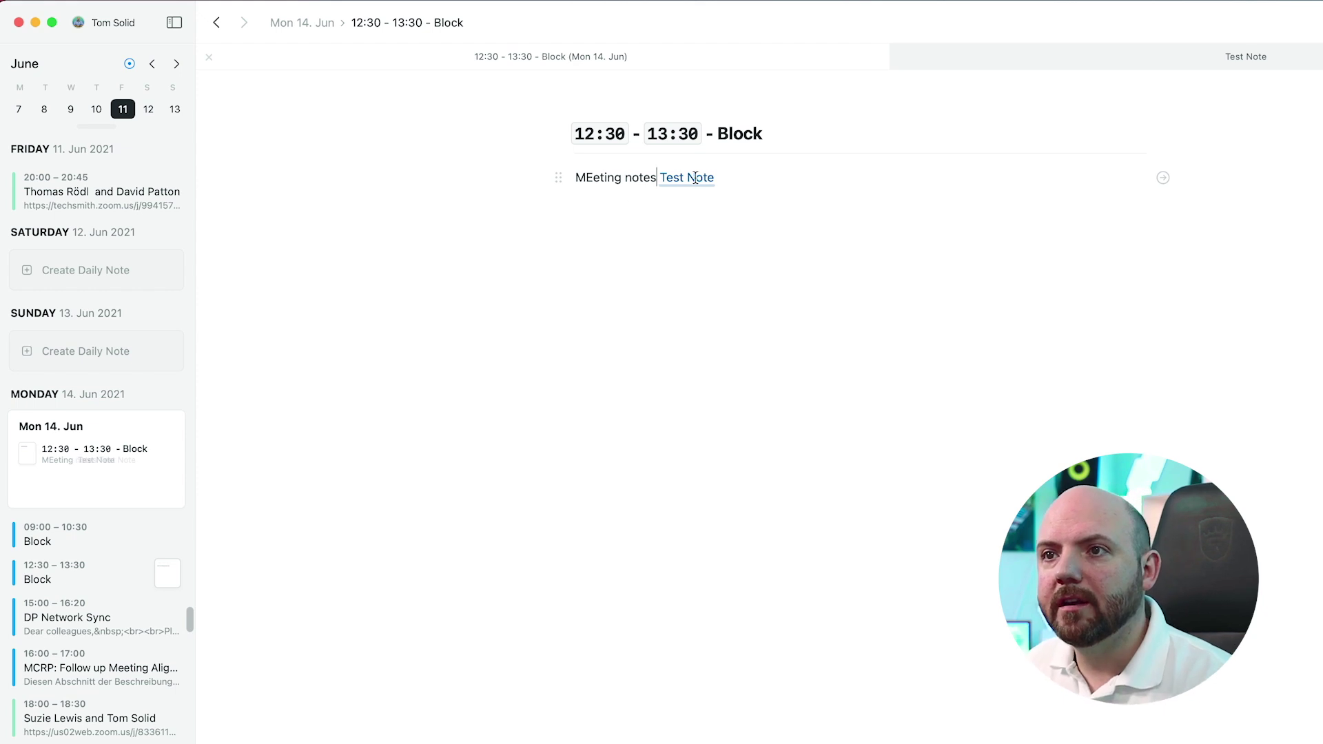
{"action": "key", "text": "super+1"}
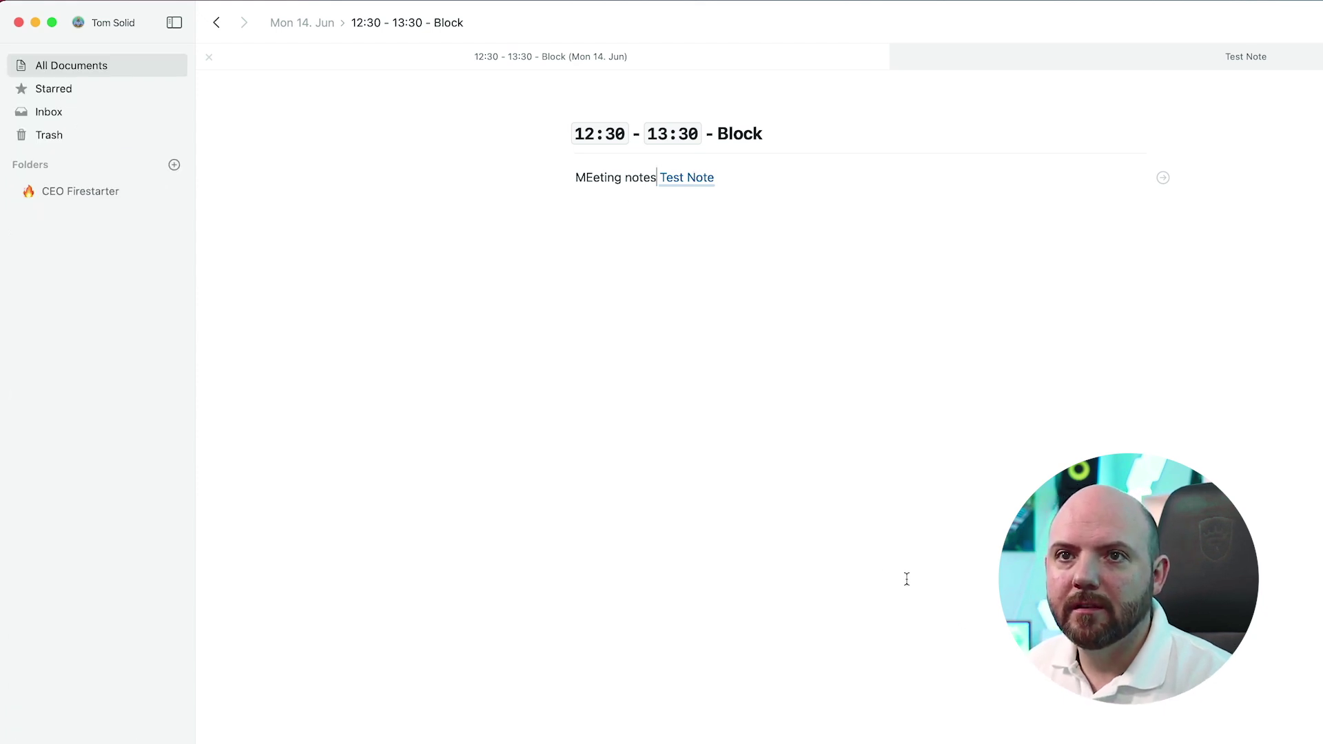
Step: Open Test Note from All Documents and expand its 2021.06.14 and 12:30 - 13:30 - Block backlinks
{"action": "left_click", "coordinate": [53, 69]}
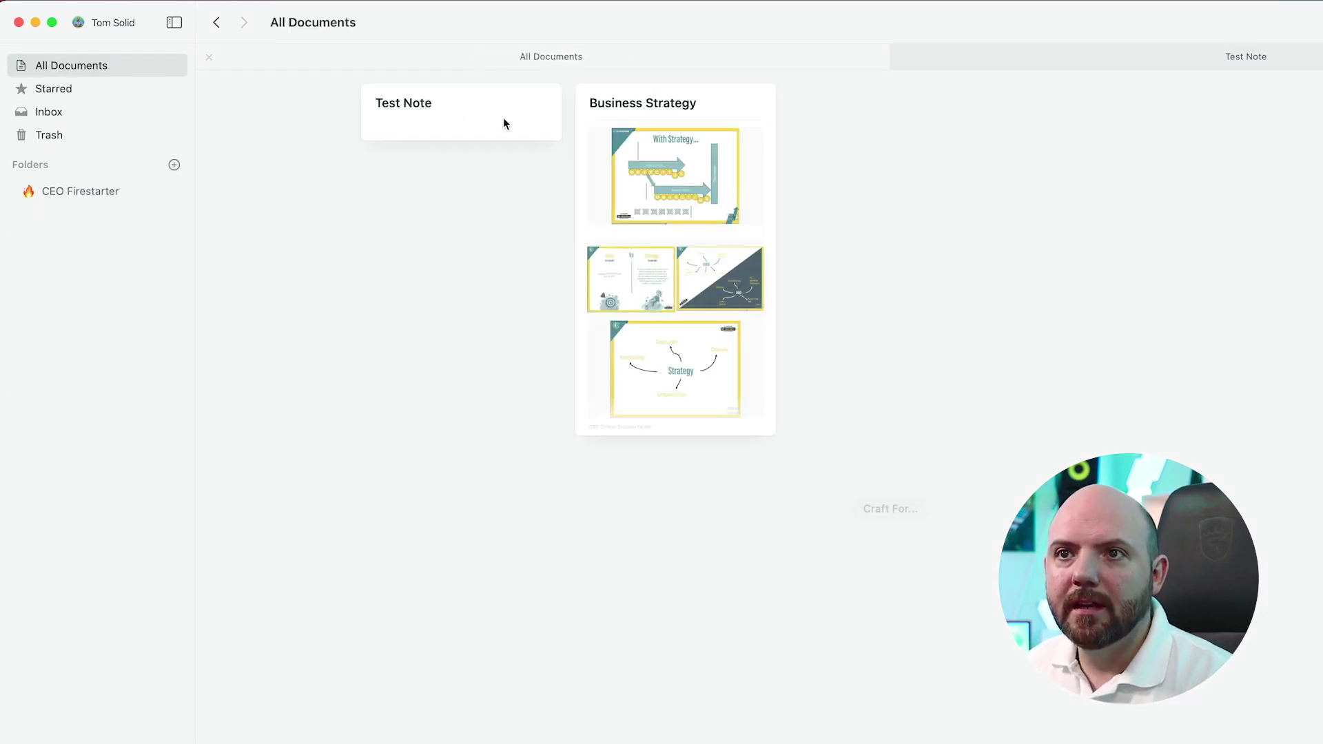
{"action": "left_click", "coordinate": [469, 111]}
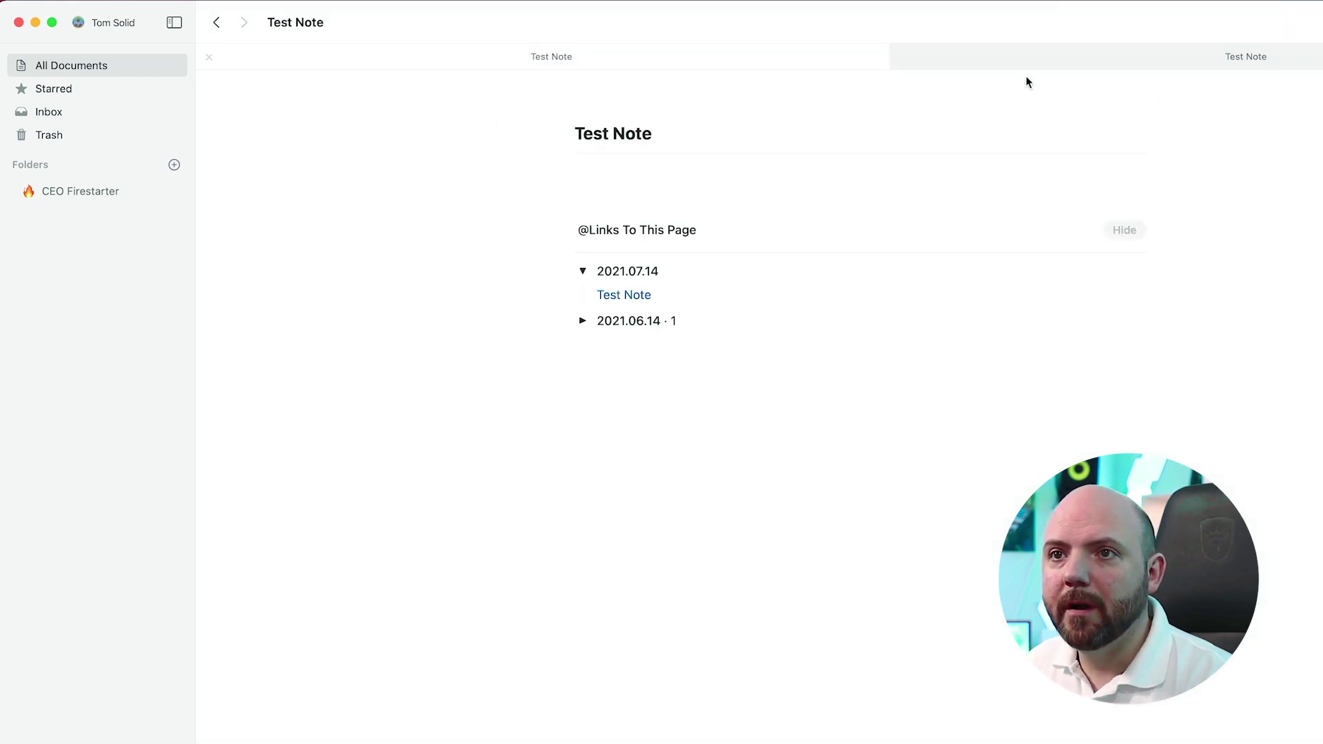
{"action": "left_click", "coordinate": [582, 321]}
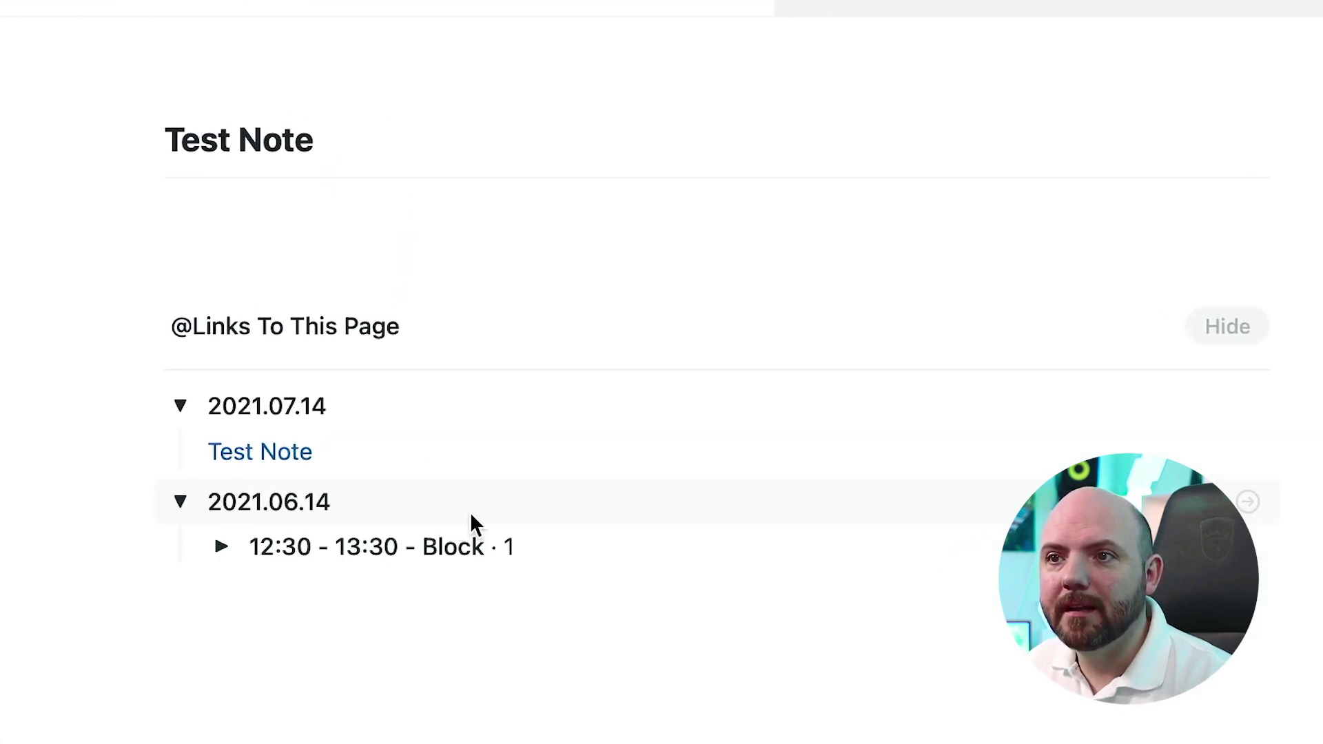
{"action": "left_click", "coordinate": [604, 344]}
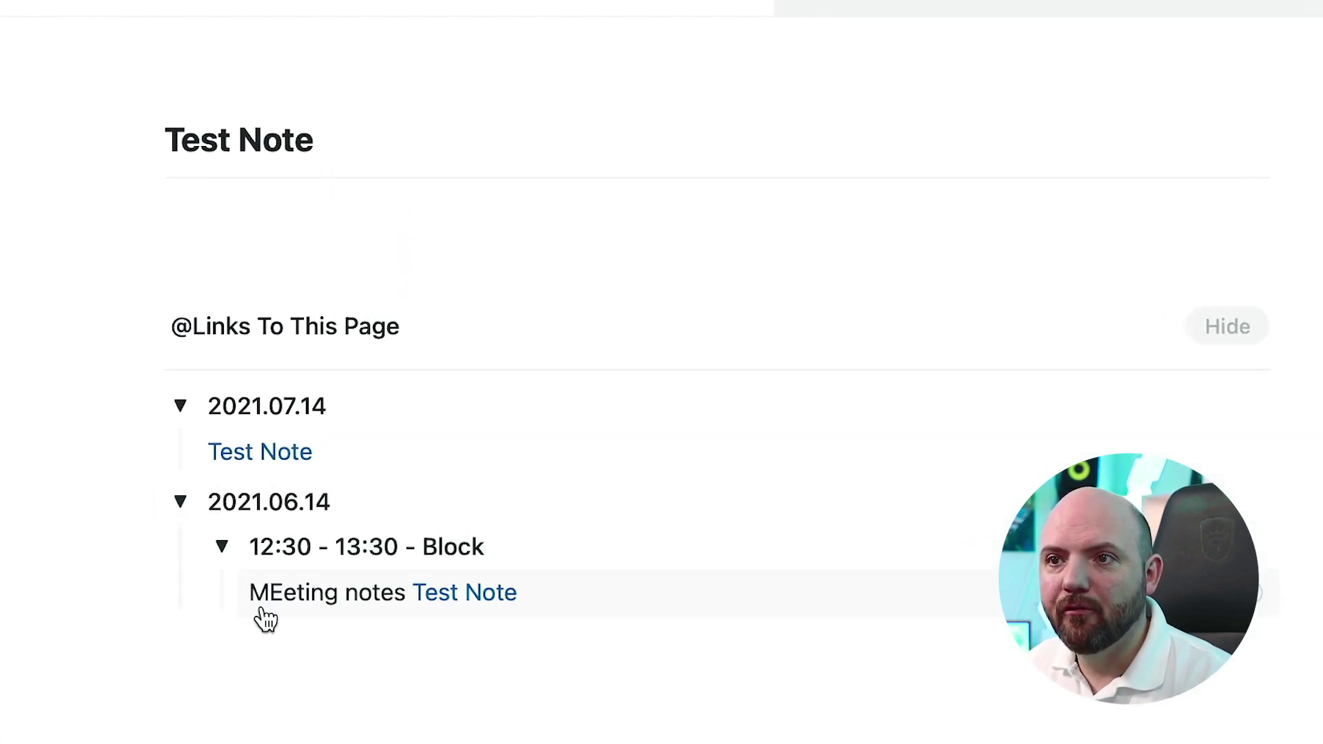
{"action": "left_click", "coordinate": [321, 503]}
{"action": "left_click", "coordinate": [215, 502]}
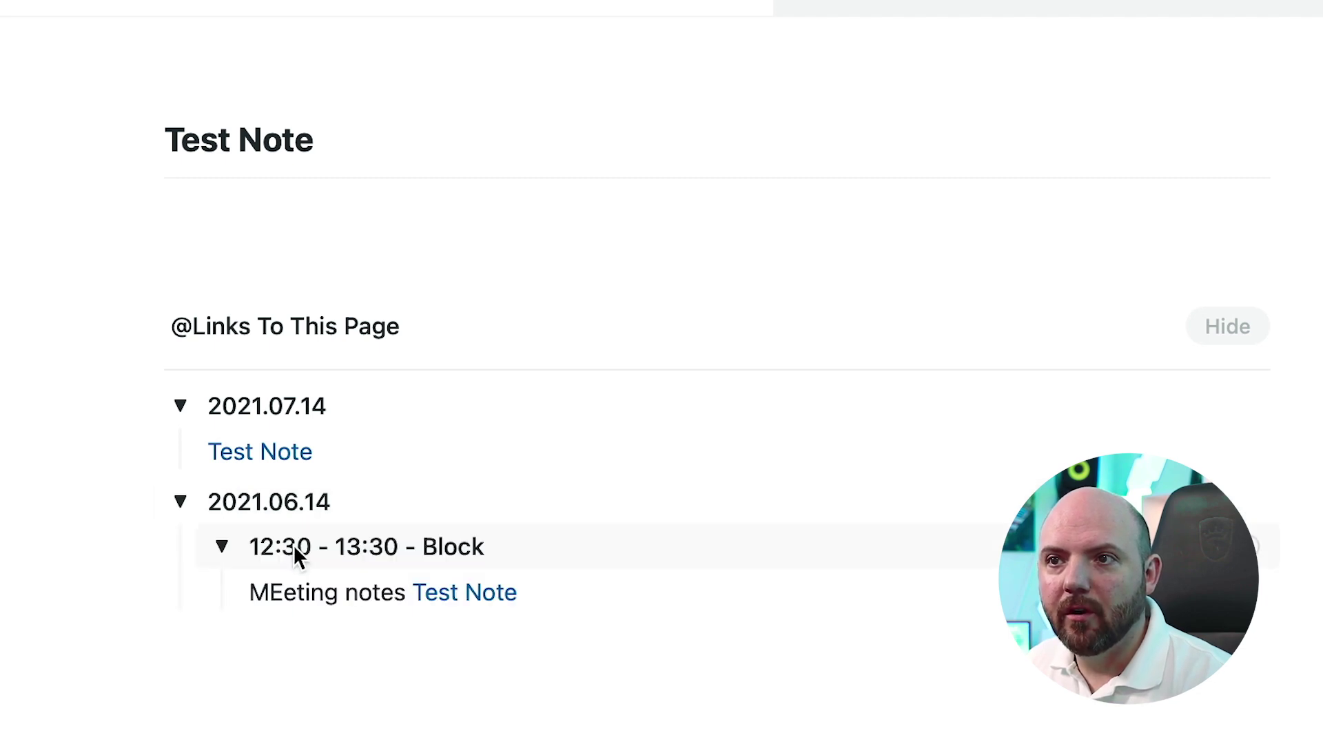
{"action": "left_click", "coordinate": [218, 548]}
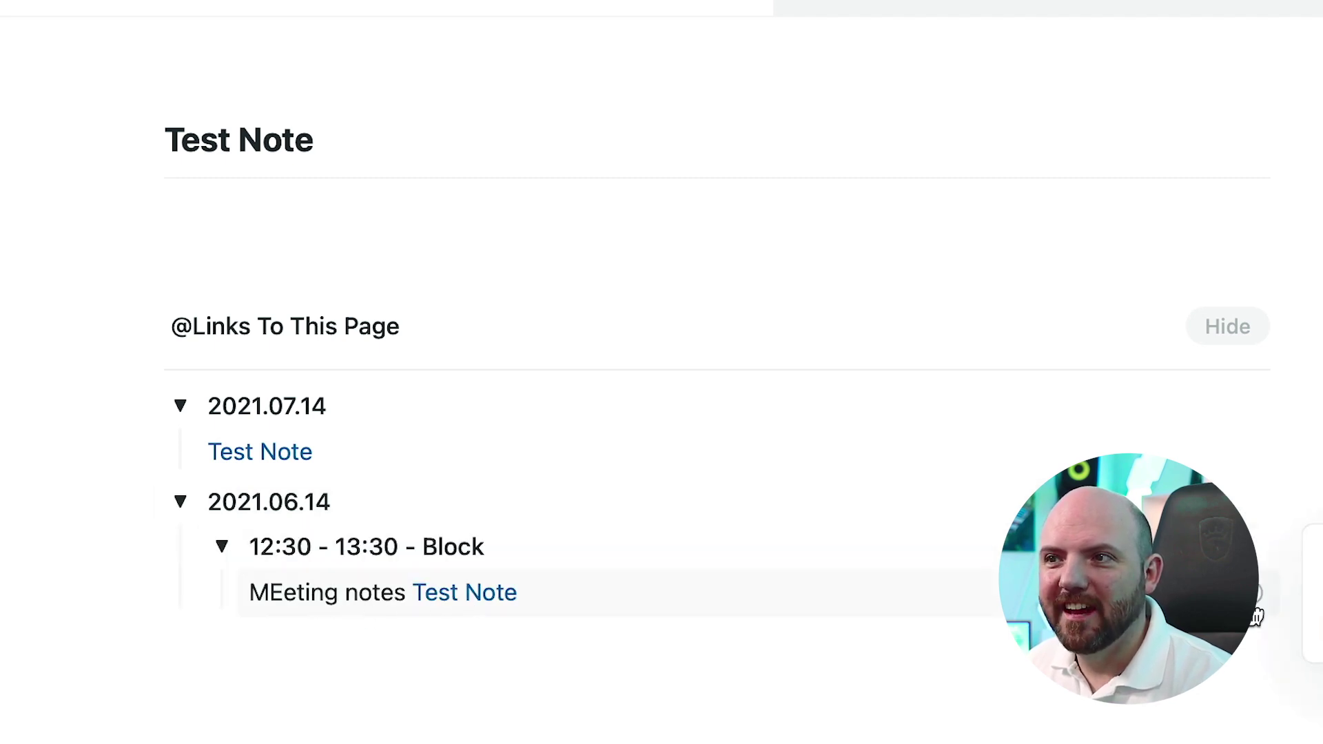
{"action": "left_click", "coordinate": [1255, 610]}
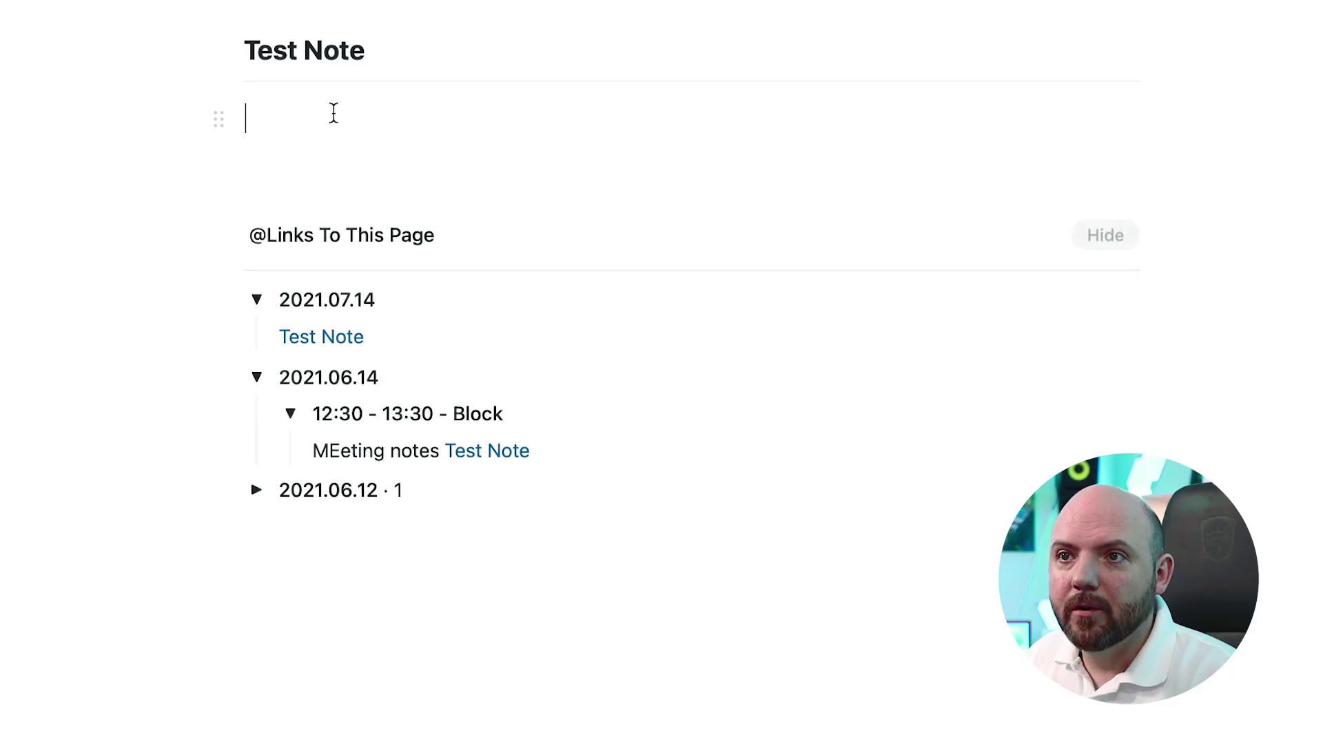
Step: Add three filler lines to Test Note, expand its 2021.06.12 backlink, and open the 14 July daily note
{"action": "type", "text": "nwlaefropw"}
{"action": "key", "text": "Return"}
{"action": "type", "text": "jwoife"}
{"action": "key", "text": "Return"}
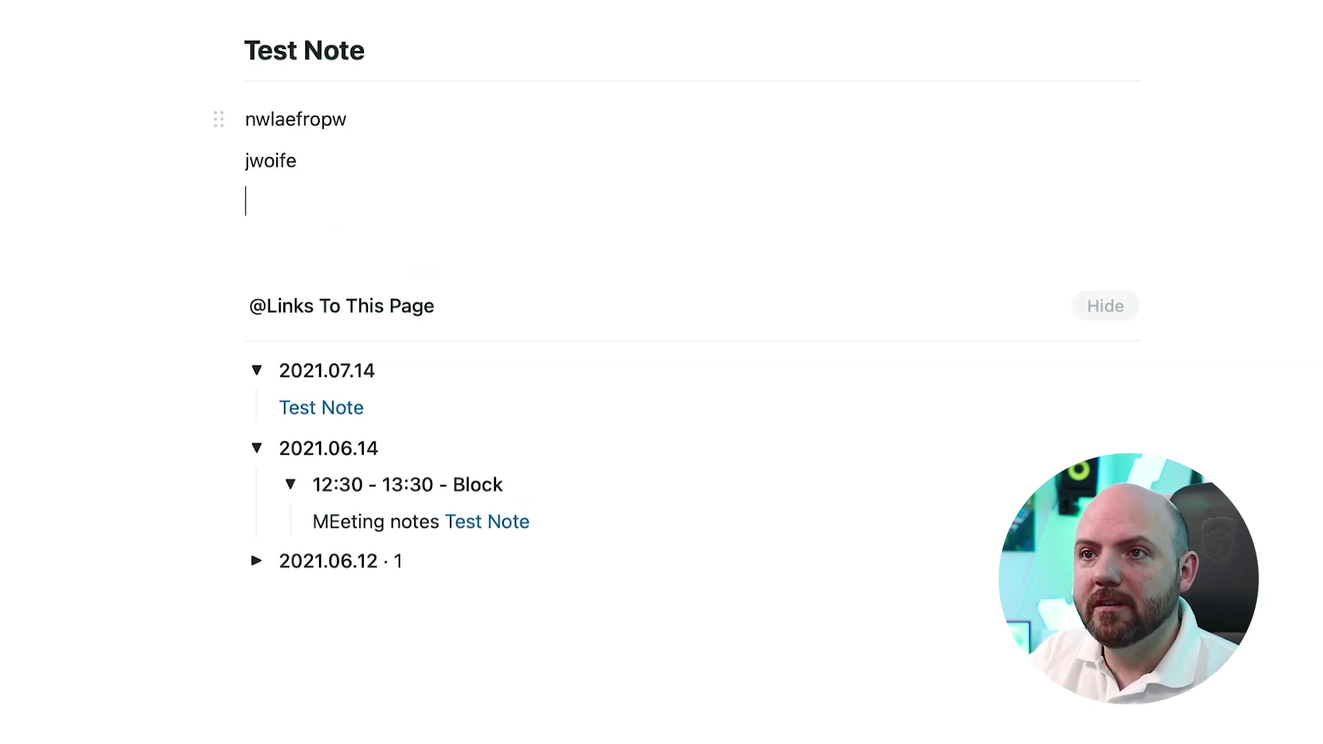
{"action": "type", "text": "jowiefjop"}
{"action": "key", "text": "Return"}
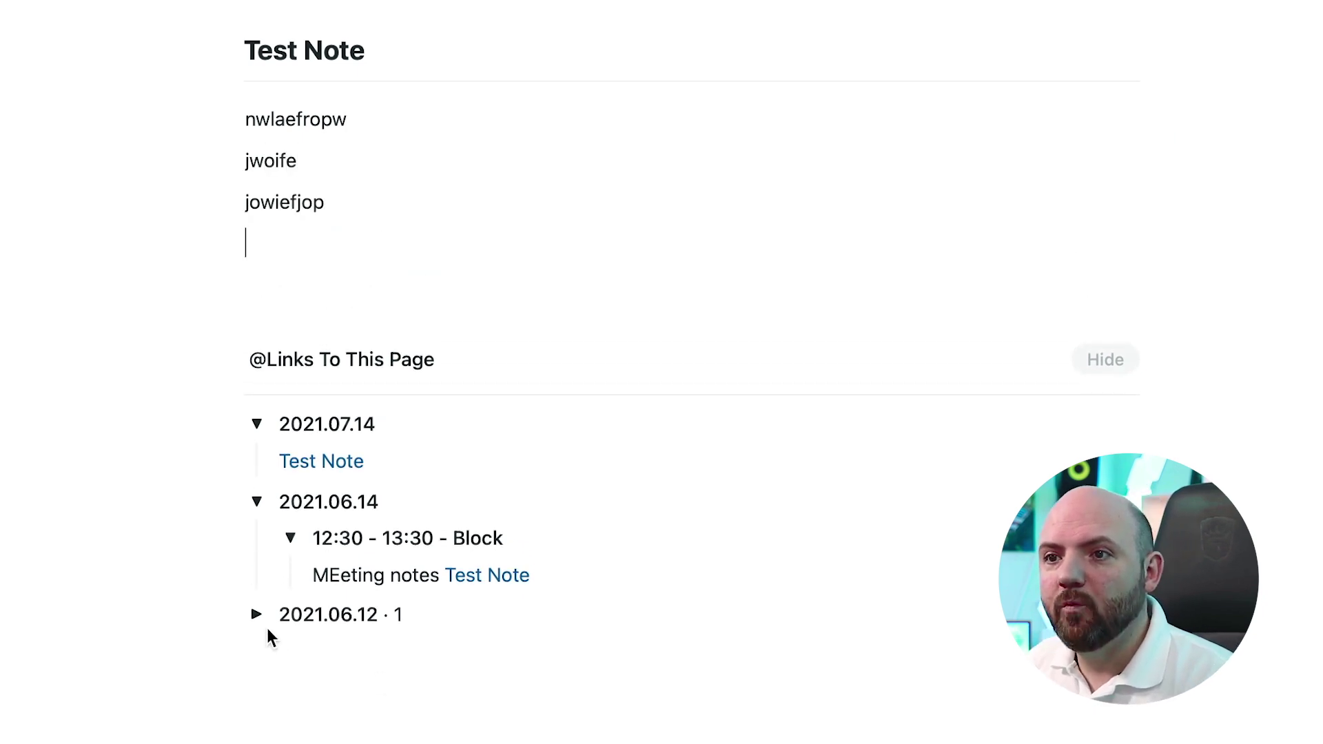
{"action": "left_click", "coordinate": [262, 619]}
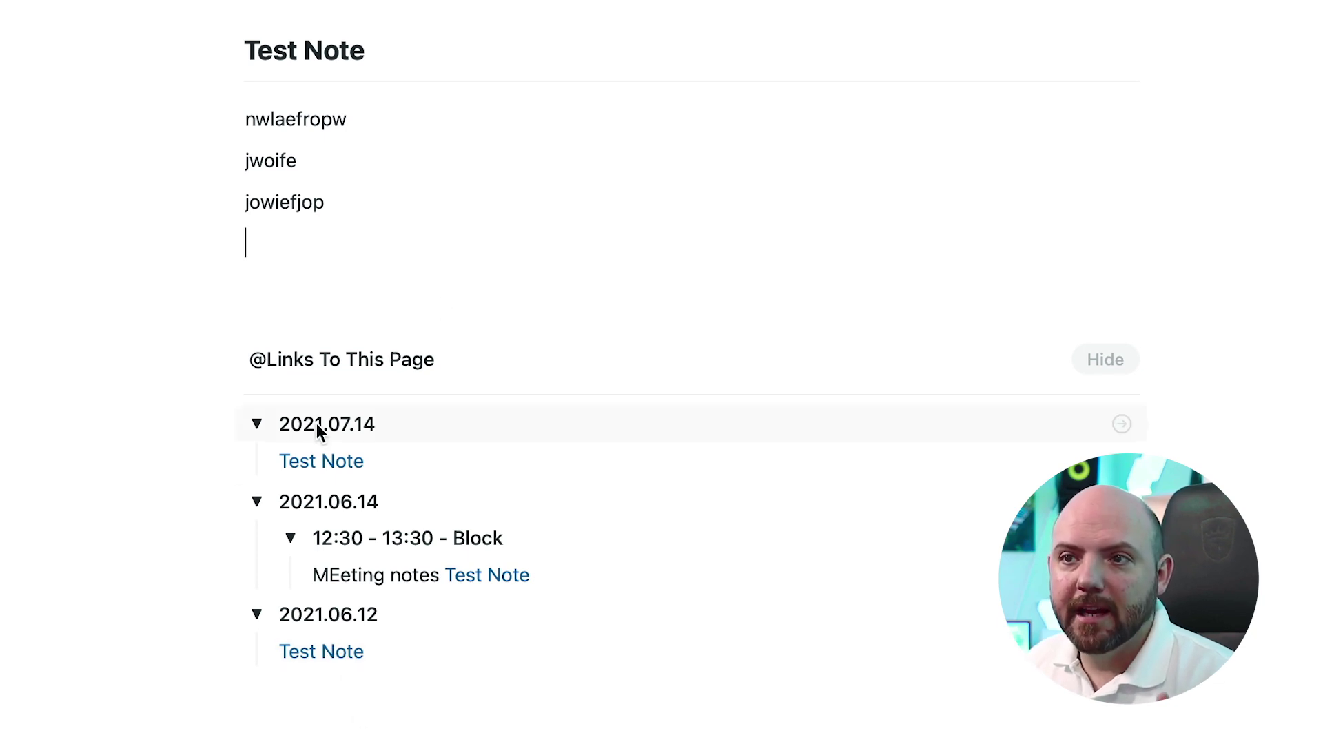
{"action": "left_click", "coordinate": [324, 464]}
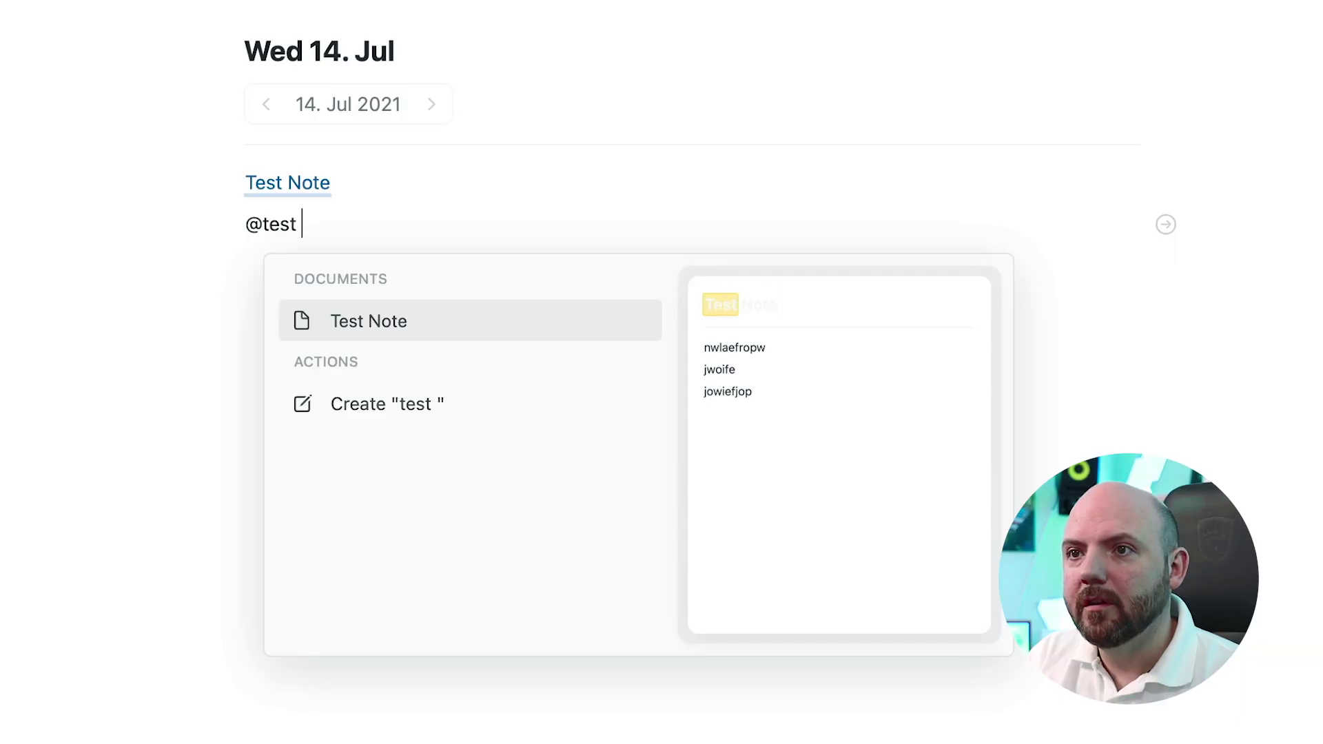
{"action": "type", "text": "note 2"}
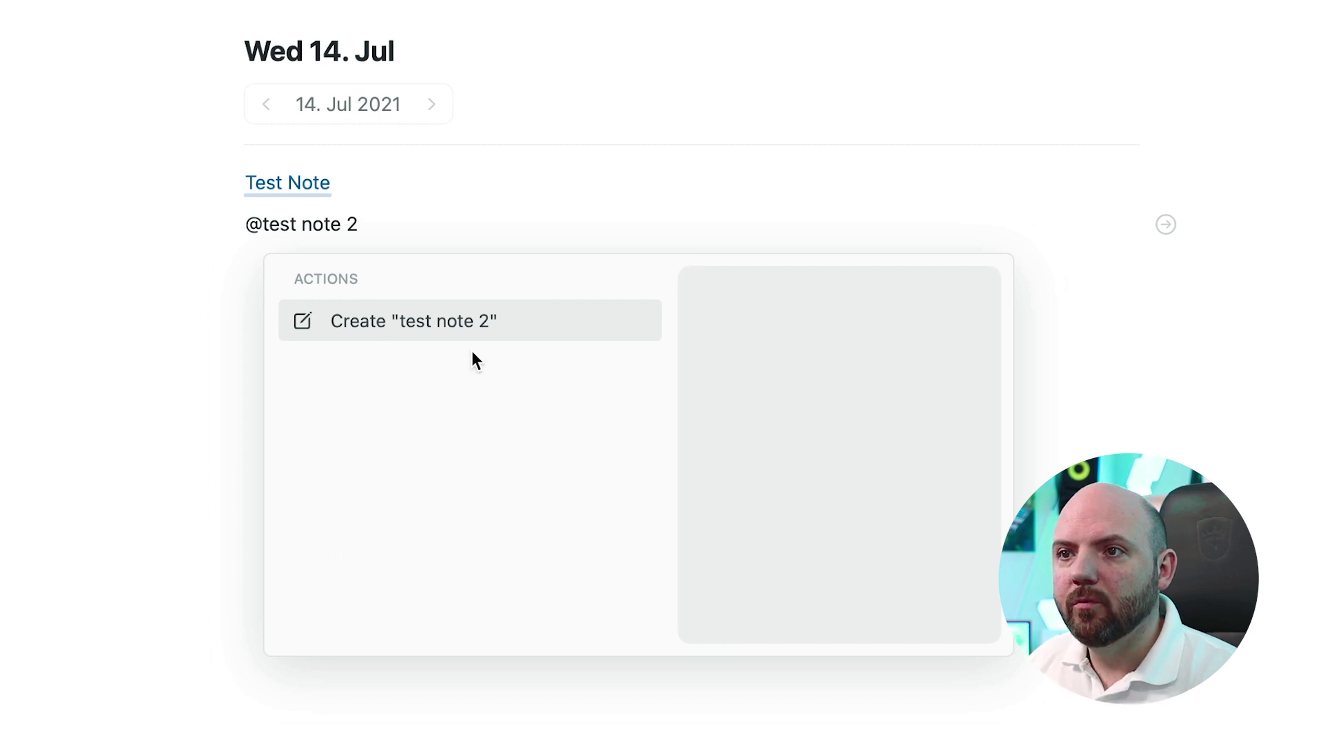
{"action": "left_click", "coordinate": [486, 331]}
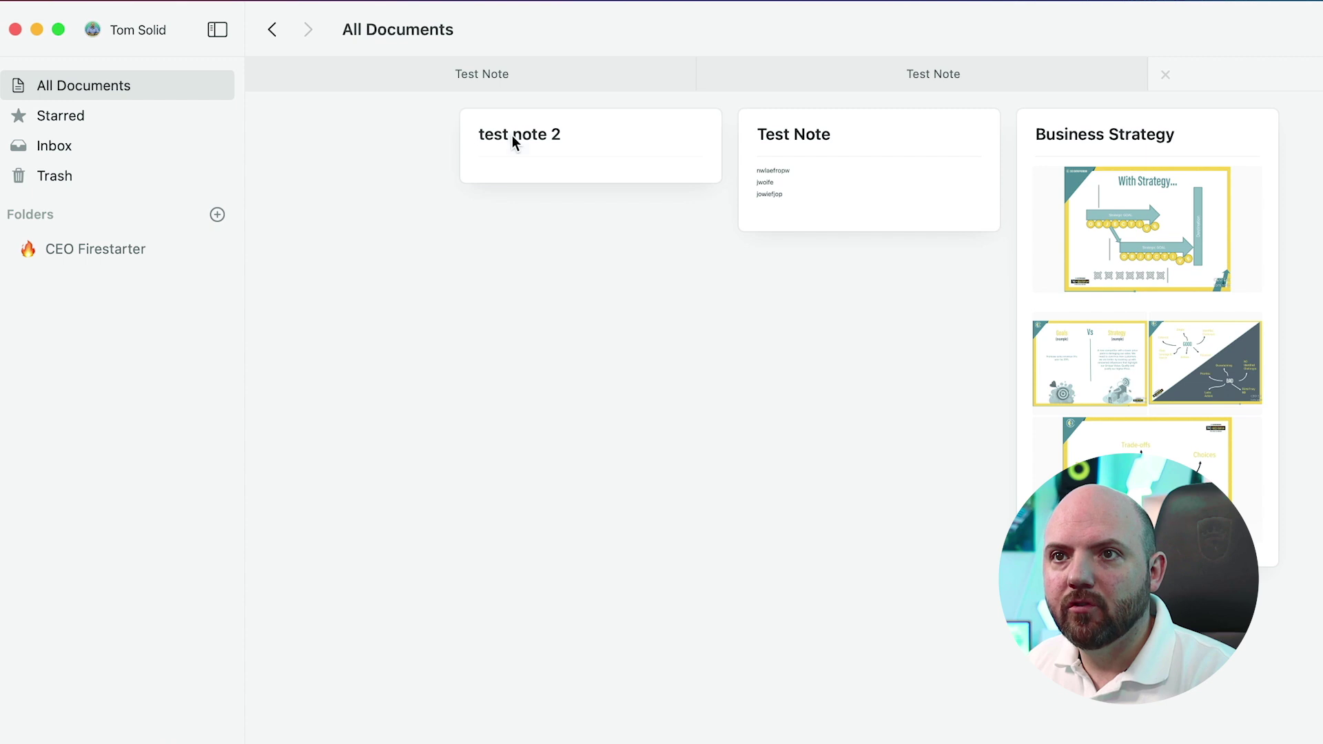
{"action": "left_click", "coordinate": [513, 143]}
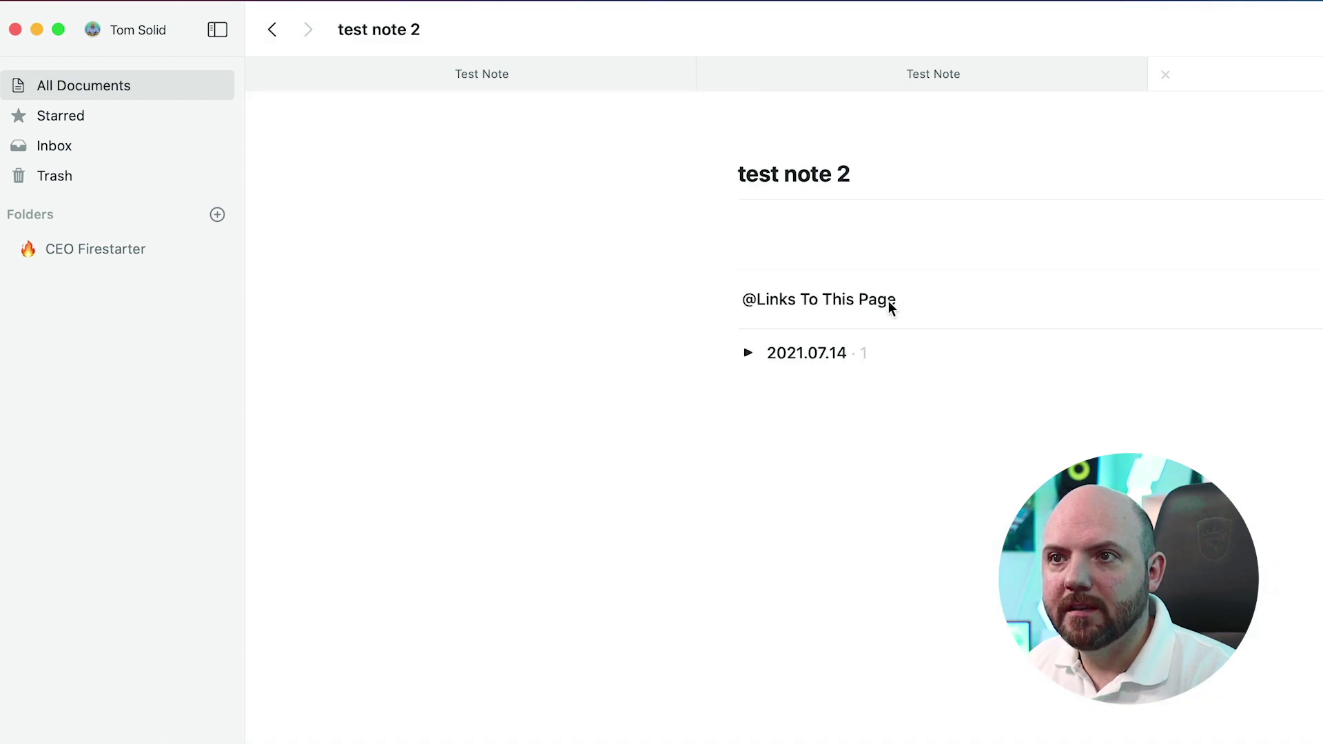
{"action": "left_click", "coordinate": [553, 323]}
{"action": "left_click", "coordinate": [665, 364]}
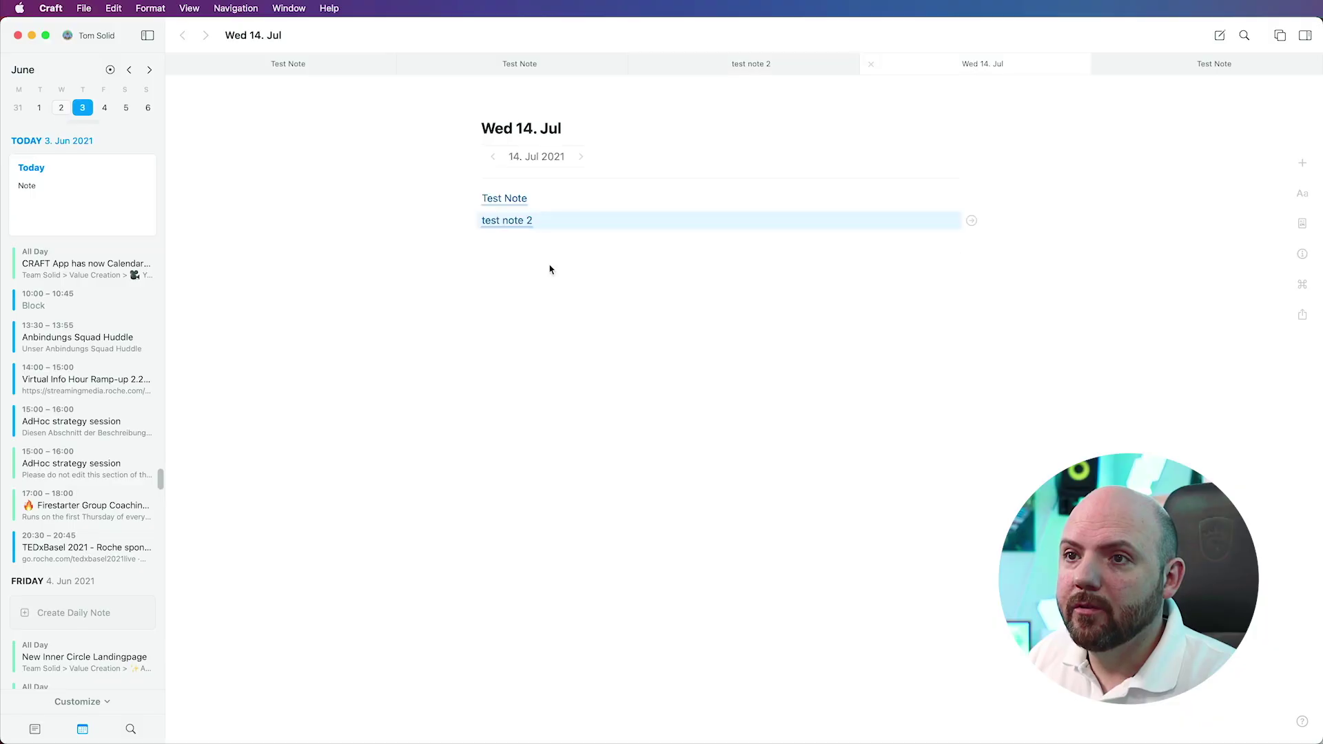
Step: Turn on a secret link for test note 2, copy it, and switch to the Test space
{"action": "key", "text": "Return"}
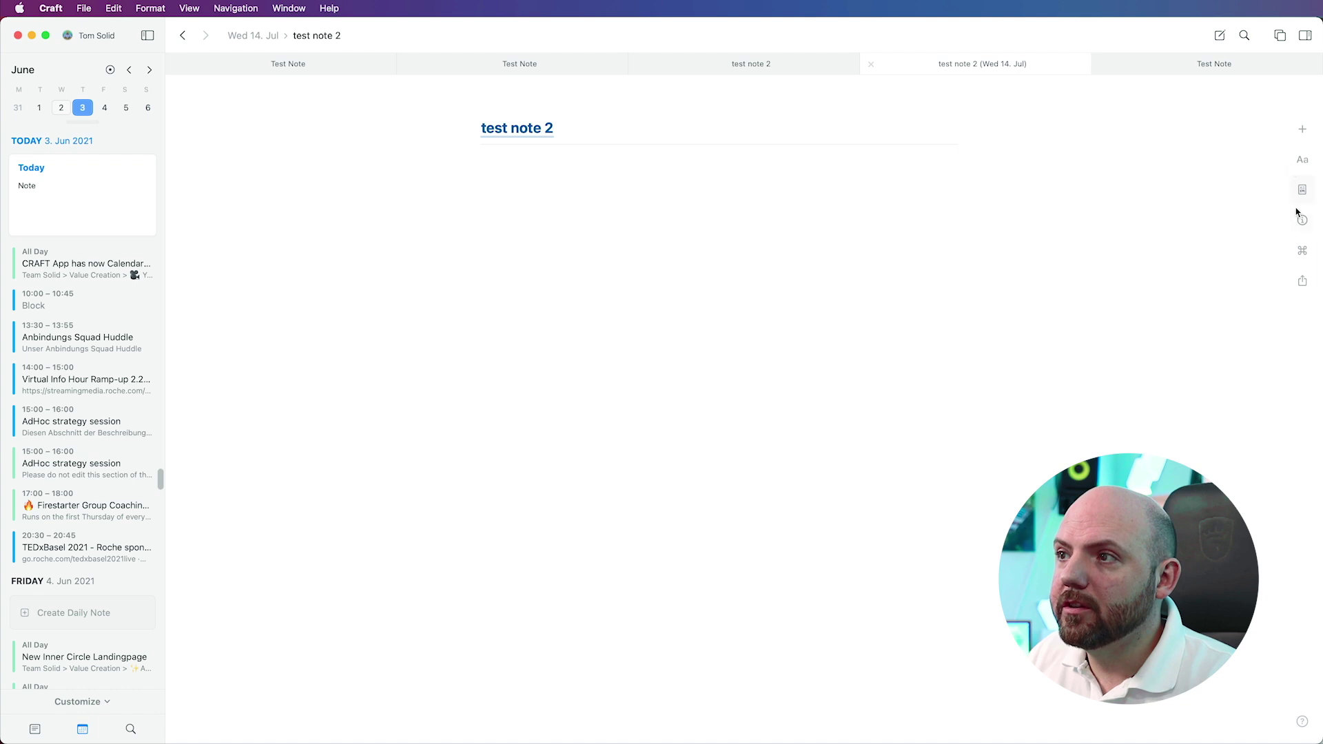
{"action": "left_click", "coordinate": [1303, 280]}
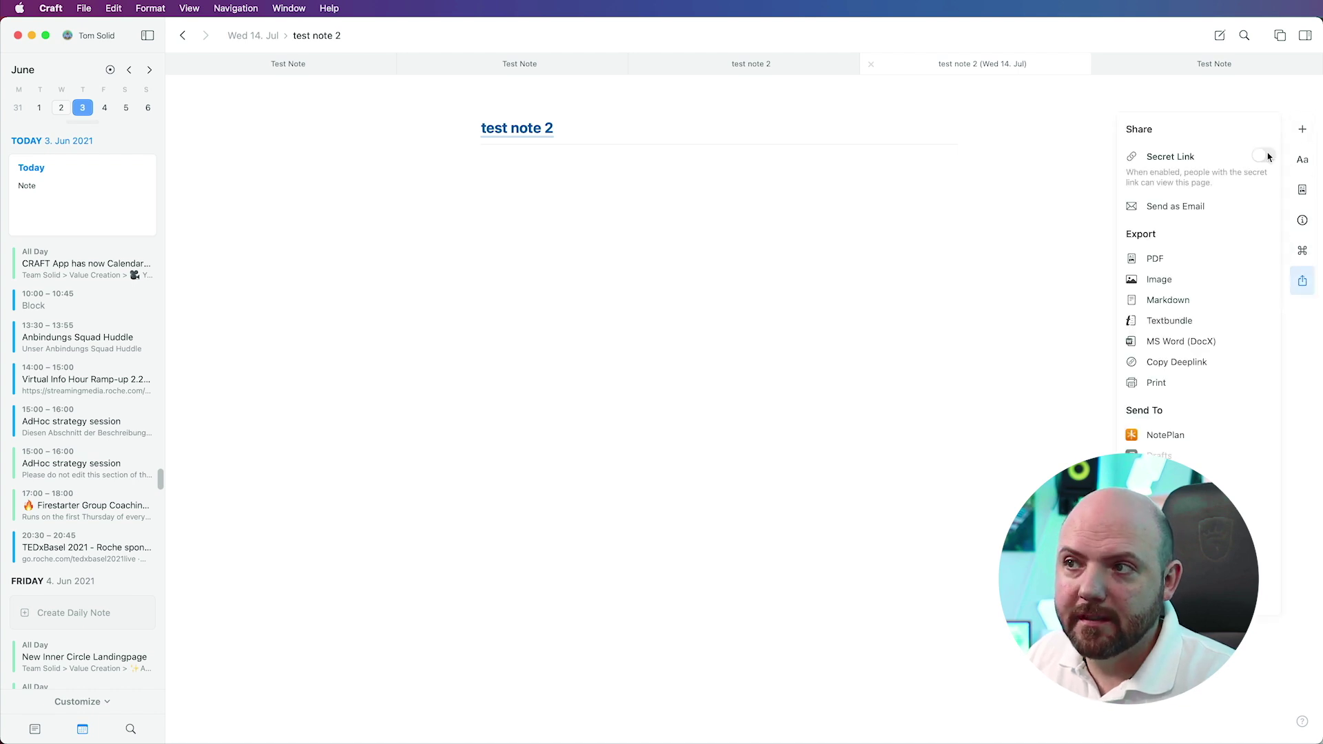
{"action": "left_click", "coordinate": [1267, 156]}
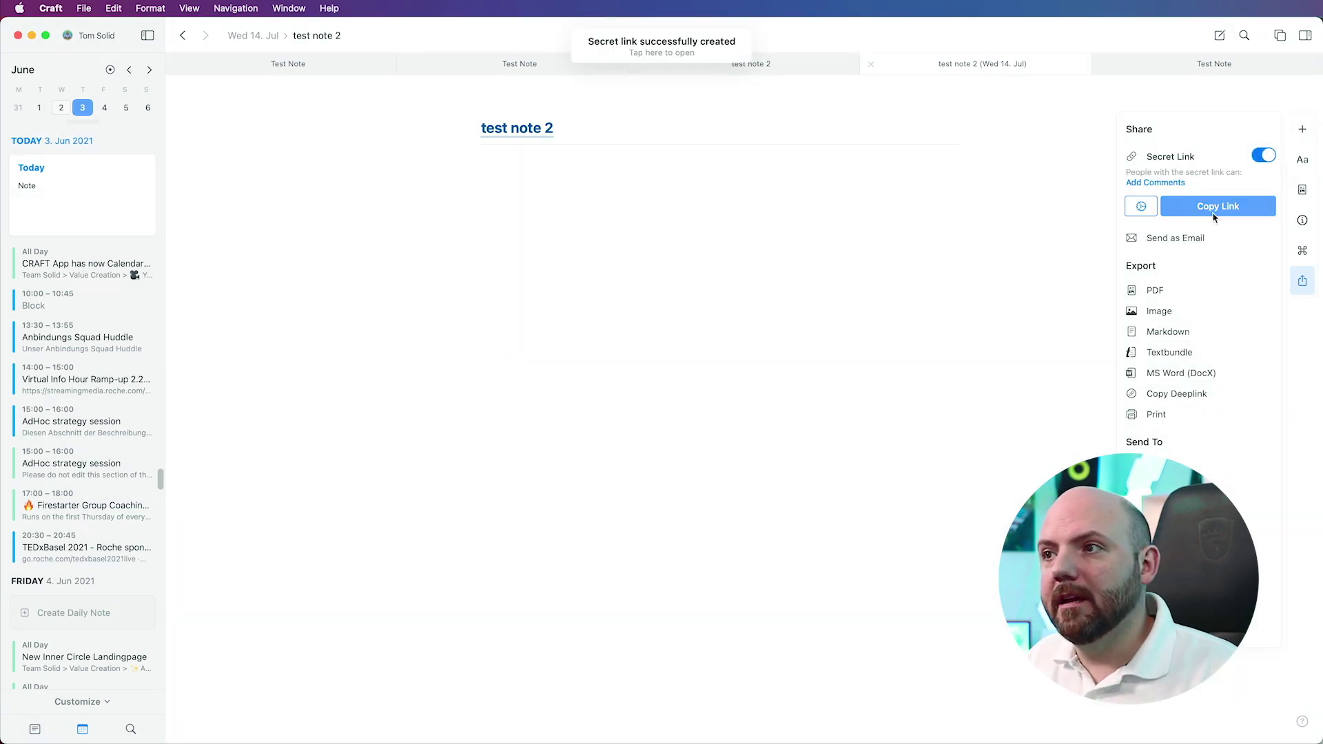
{"action": "left_click", "coordinate": [1214, 210]}
{"action": "left_click", "coordinate": [94, 35]}
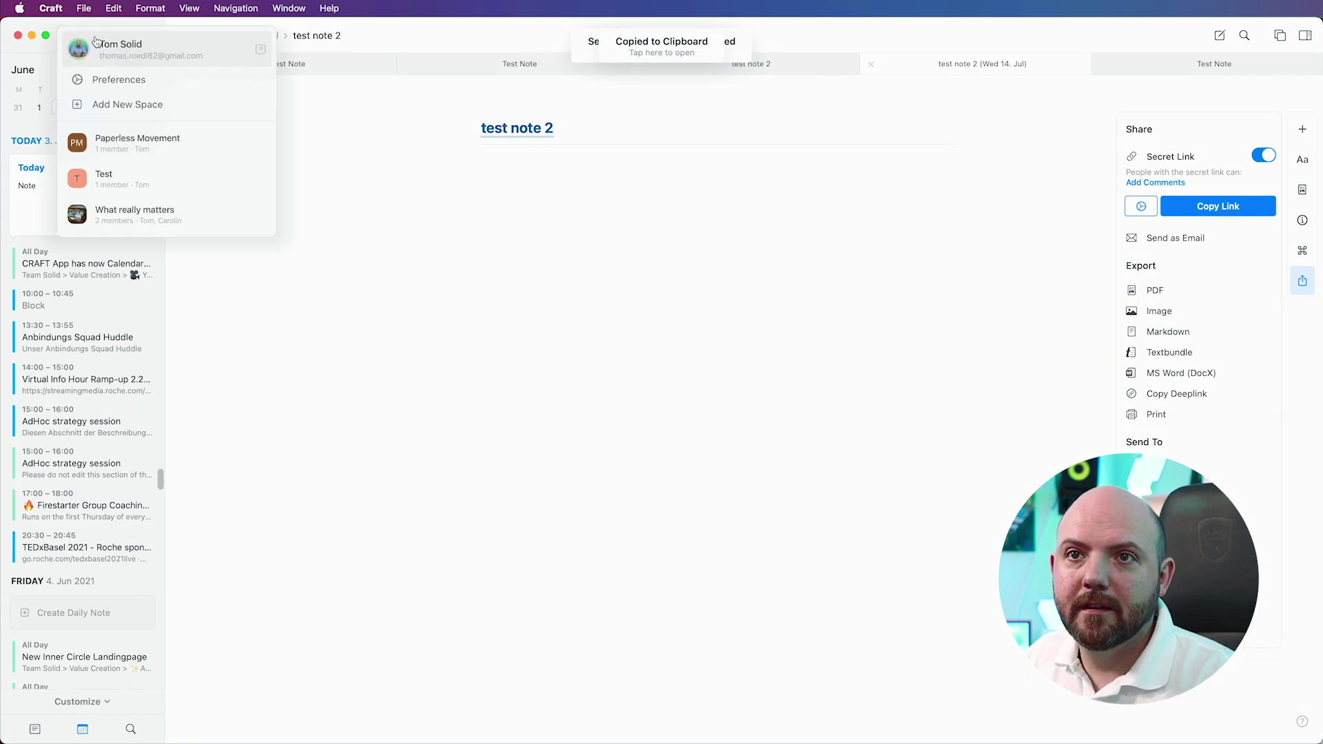
{"action": "left_click", "coordinate": [138, 185]}
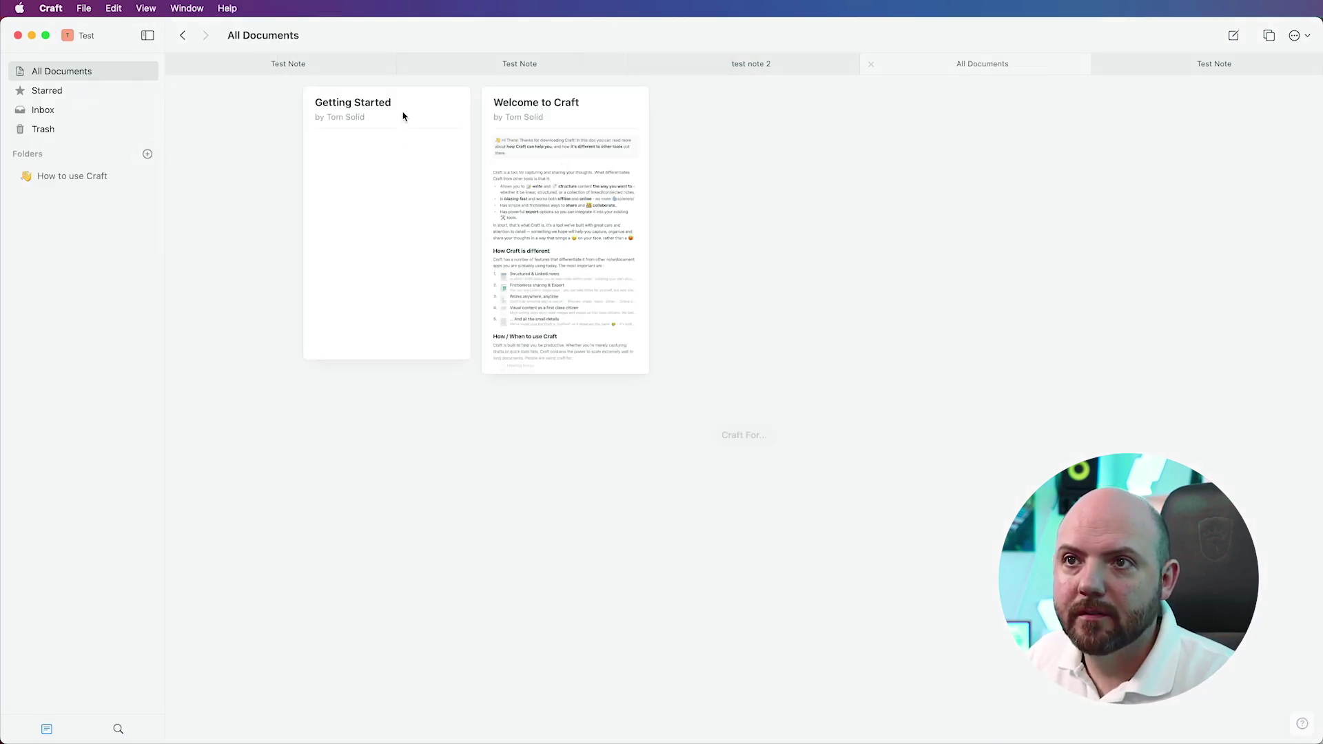
Step: Paste the secret link on Getting Started's last line and set its layout to Card
{"action": "left_click", "coordinate": [409, 115]}
{"action": "scroll", "coordinate": [621, 359], "scroll_direction": "down", "scroll_amount": 6}
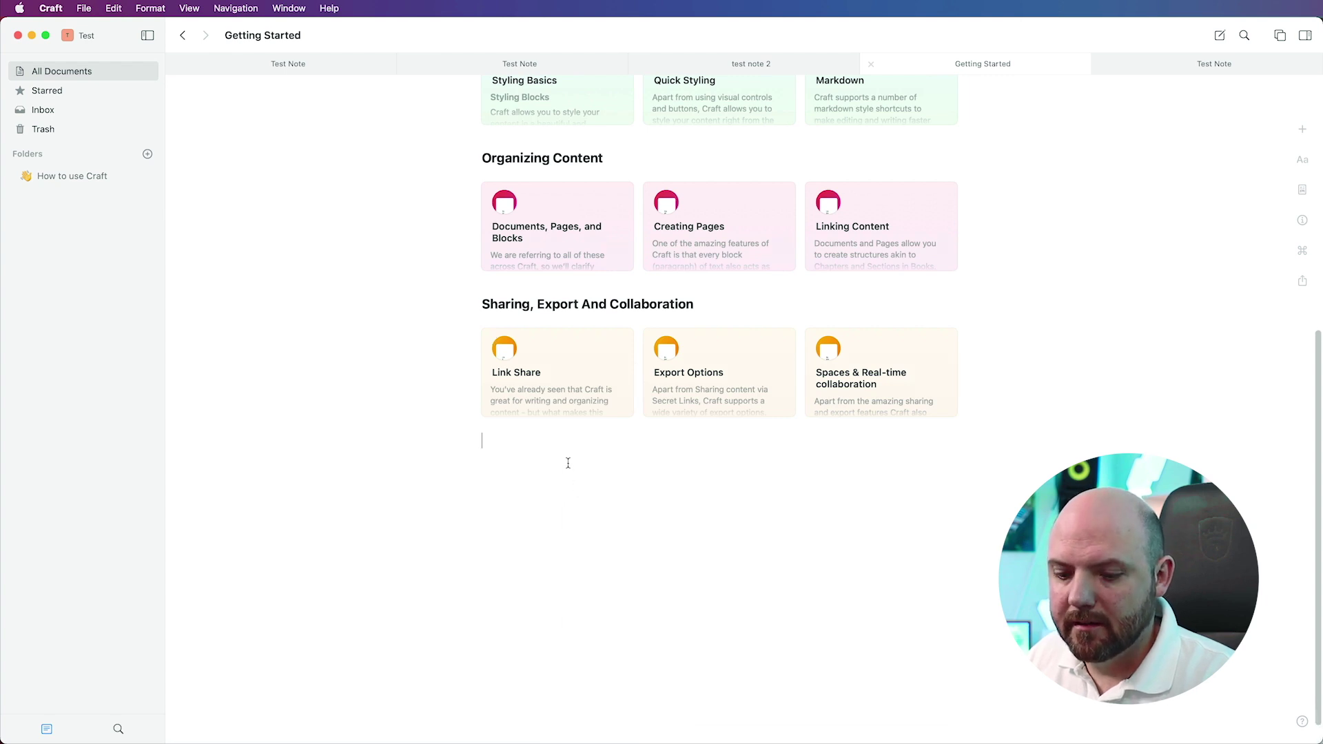
{"action": "key", "text": "super+v"}
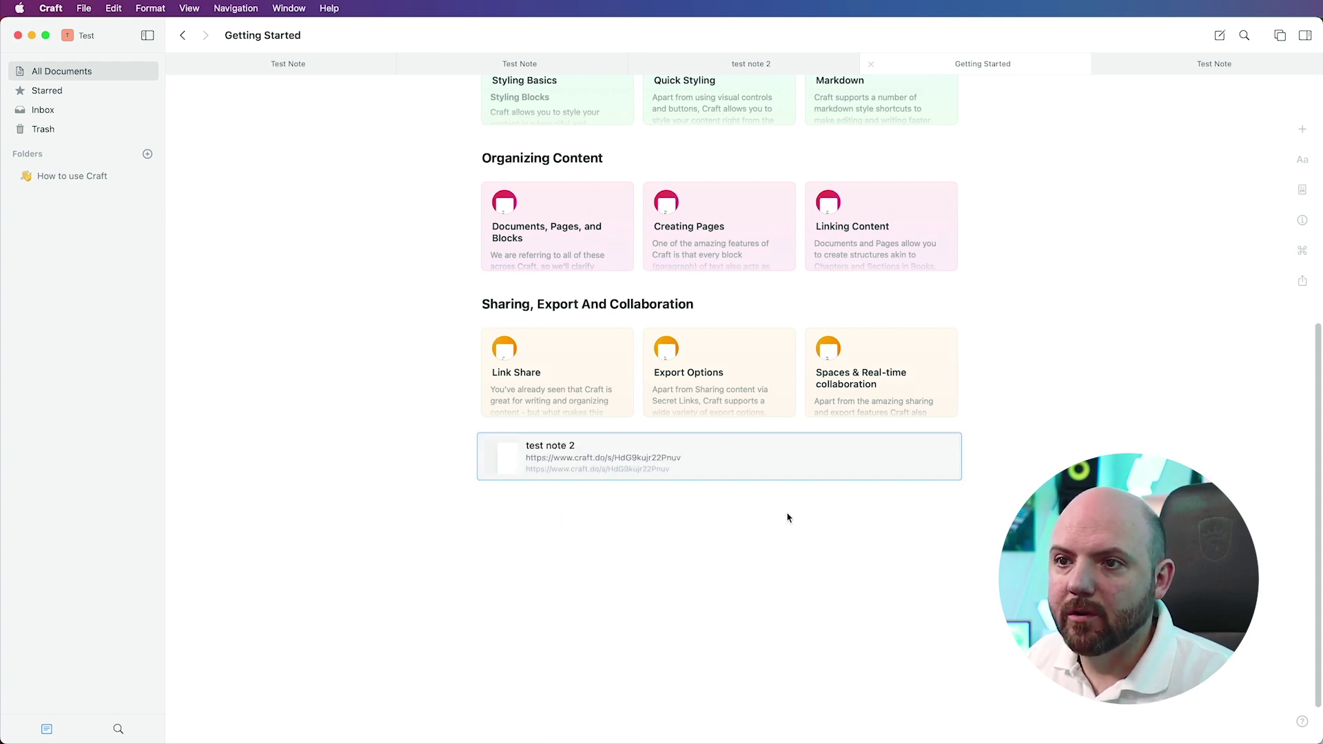
{"action": "right_click", "coordinate": [578, 462]}
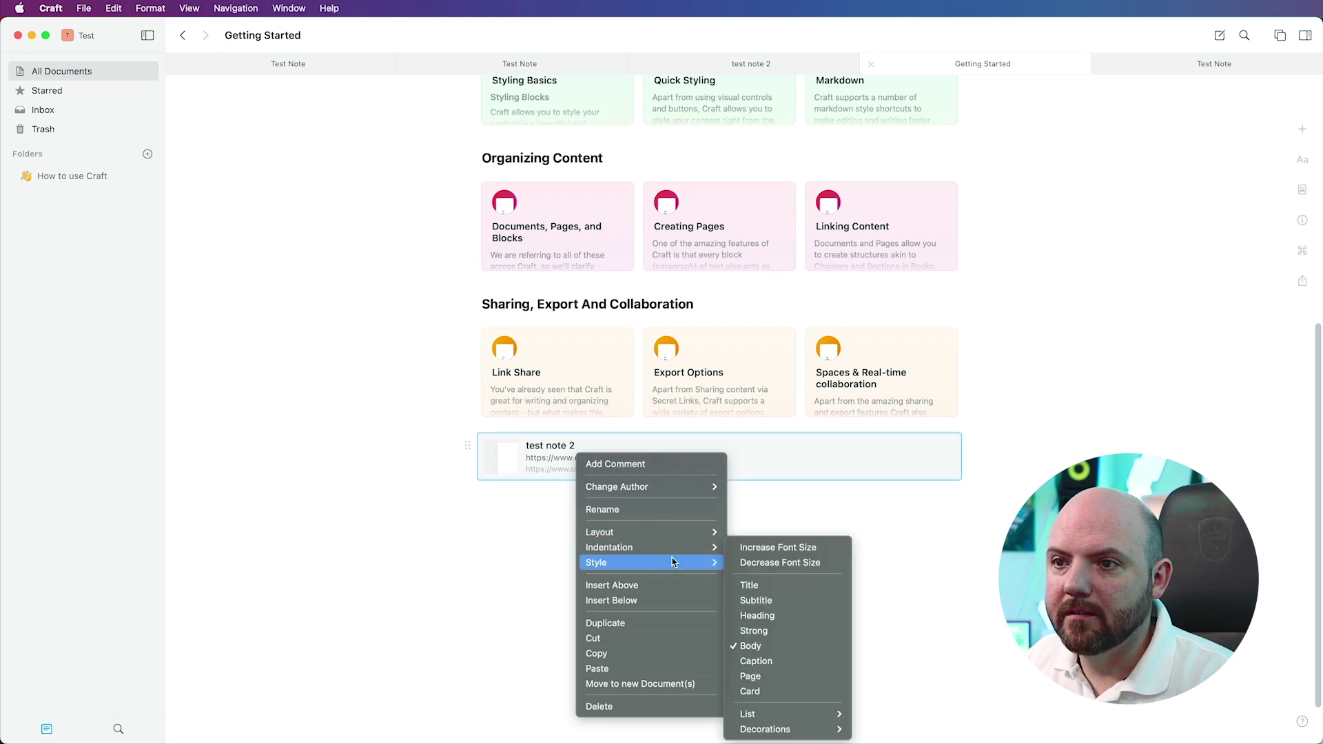
{"action": "mouse_move", "coordinate": [683, 532]}
{"action": "left_click", "coordinate": [745, 563]}
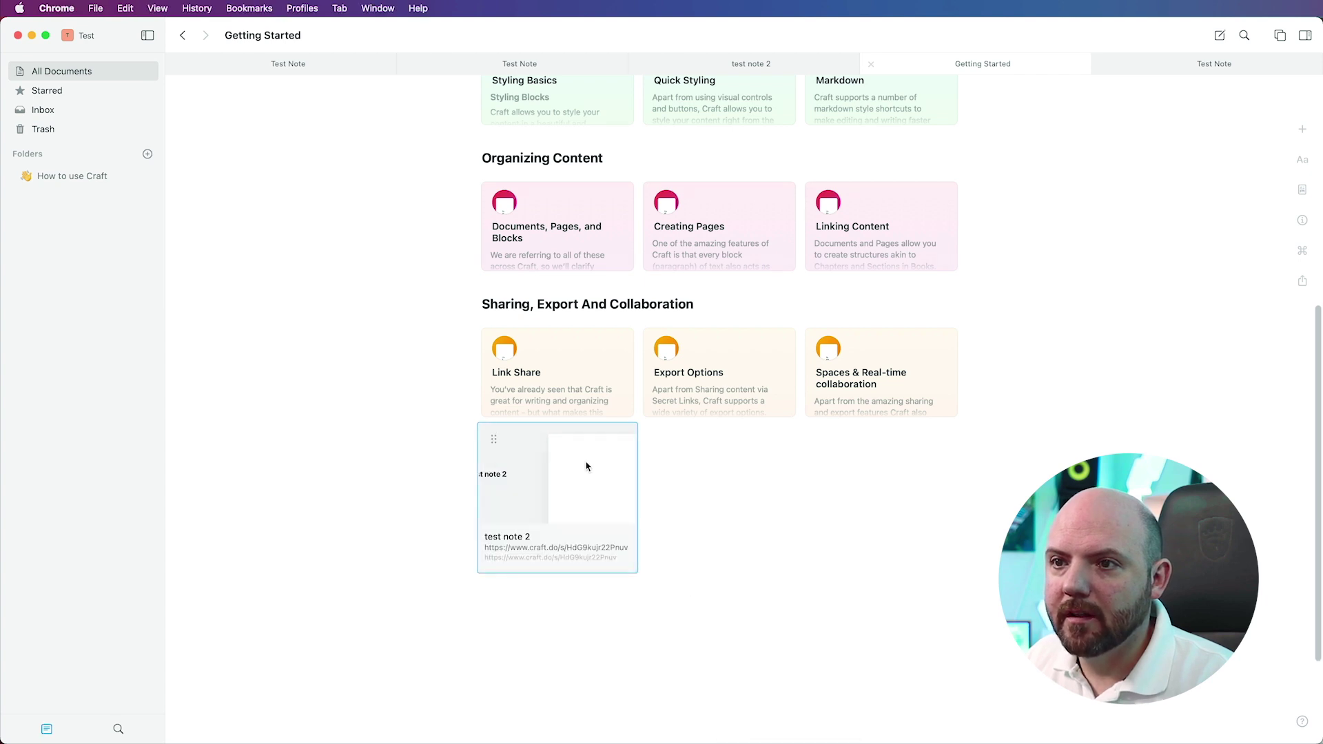